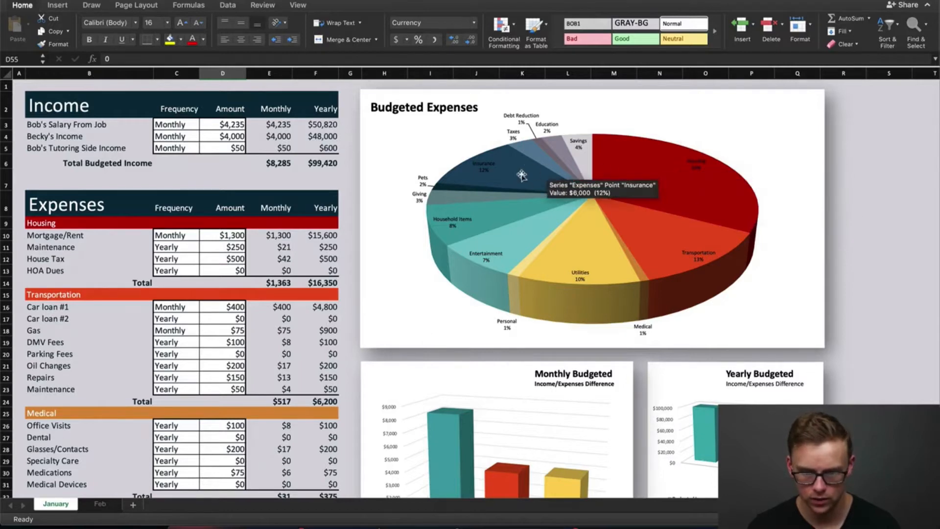
Examine the income and expense bars in the Monthly Budgeted chart
scroll(666, 263, "down", 5)
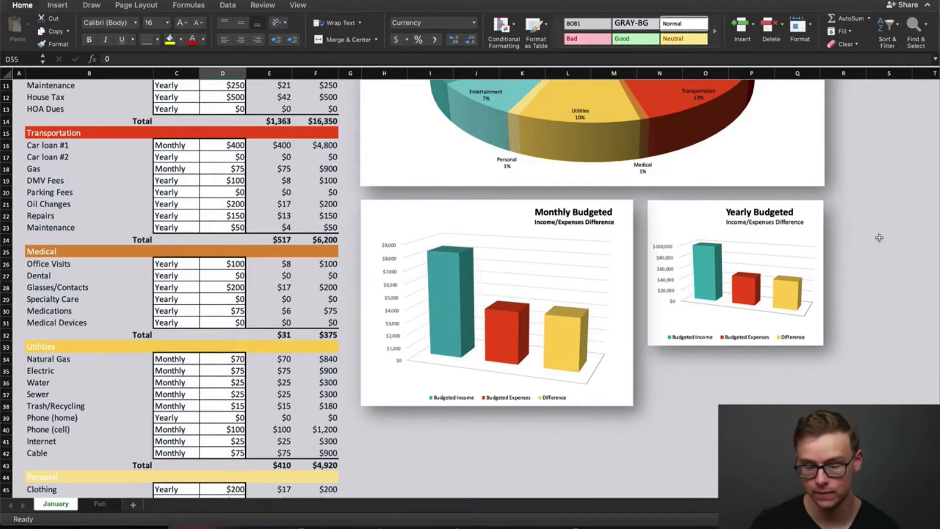
mouse_move(446, 261)
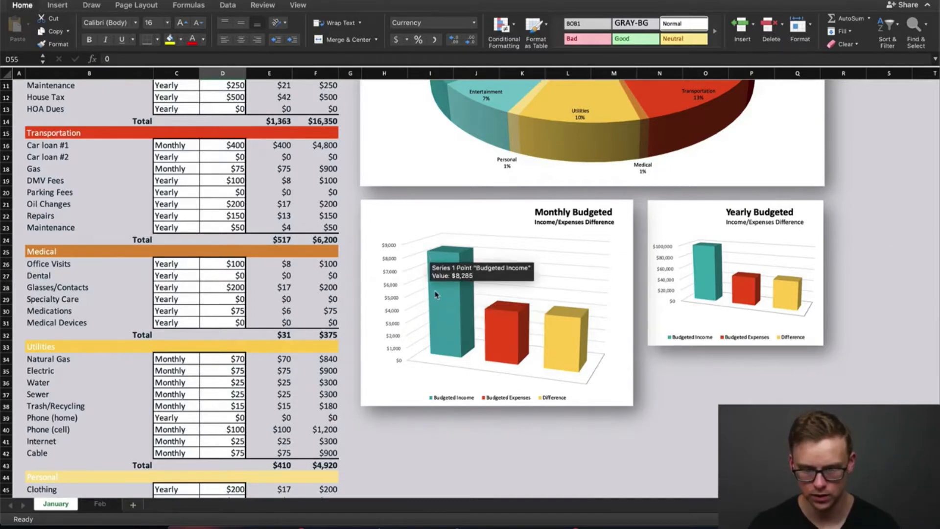
mouse_move(509, 335)
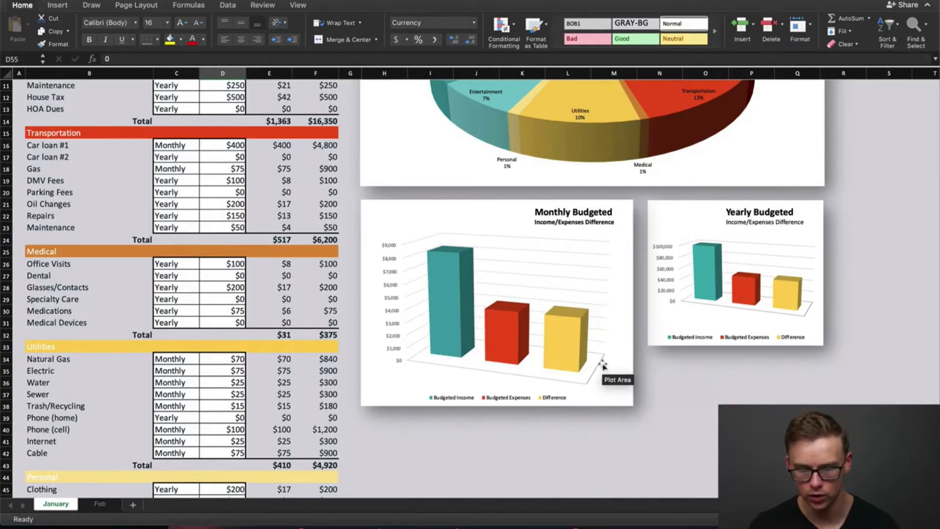
scroll(876, 294, "up", 5)
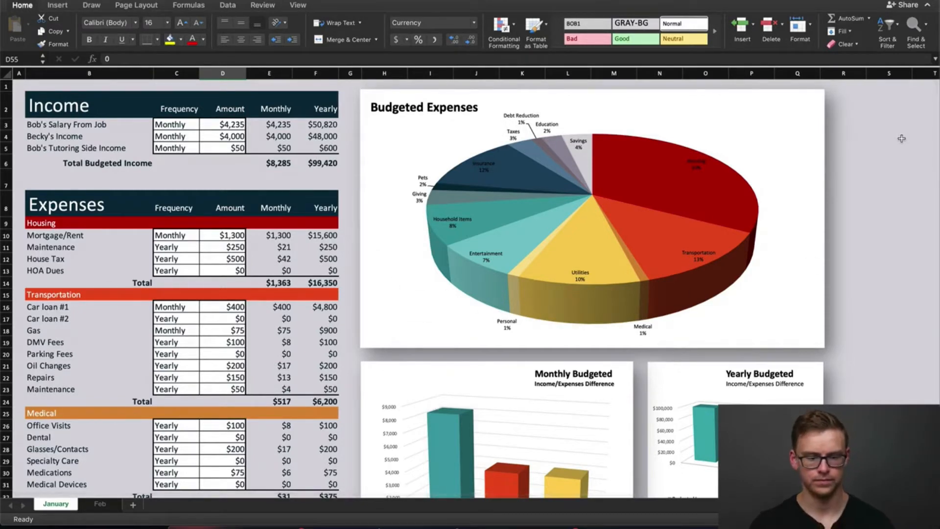
Replace the person's first name in the salary label in B3 with a different first name
left_click(49, 100)
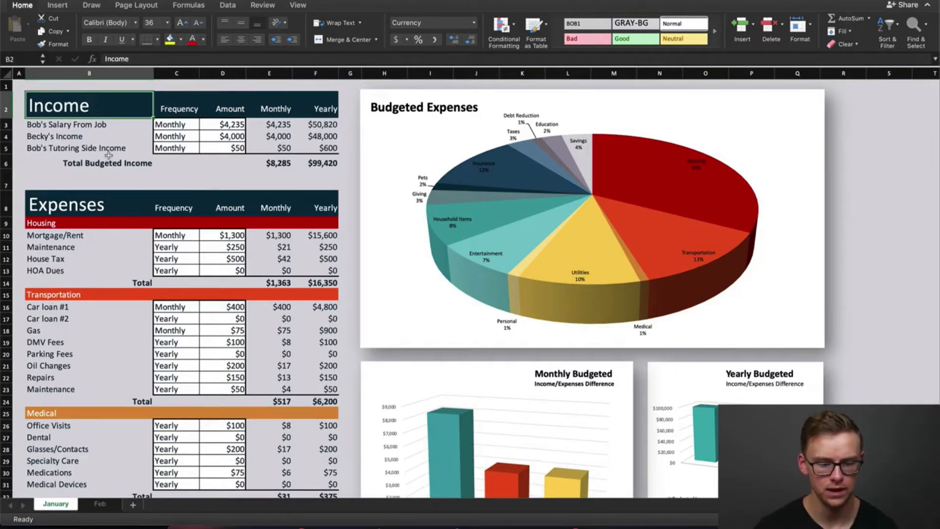
left_click(59, 124)
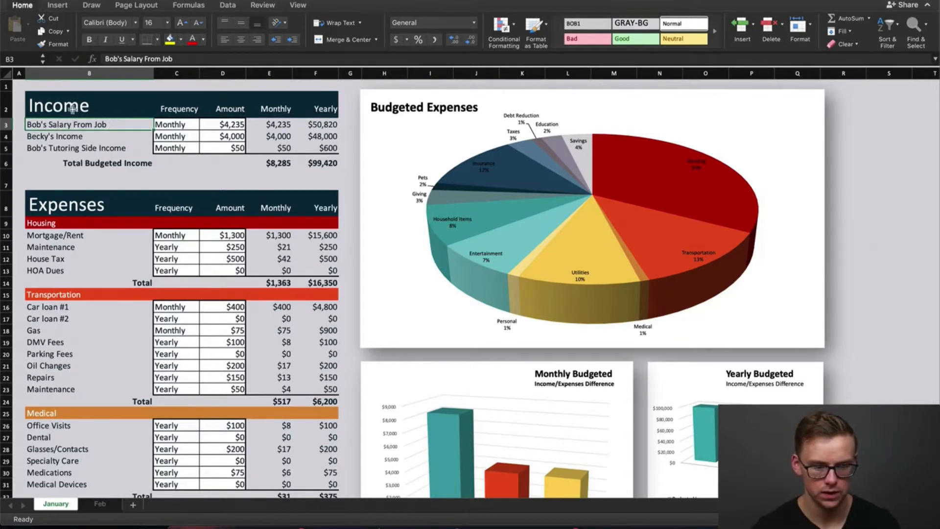
double_click(41, 126)
key("BackSpace")
key("BackSpace")
key("BackSpace")
type("Shane")
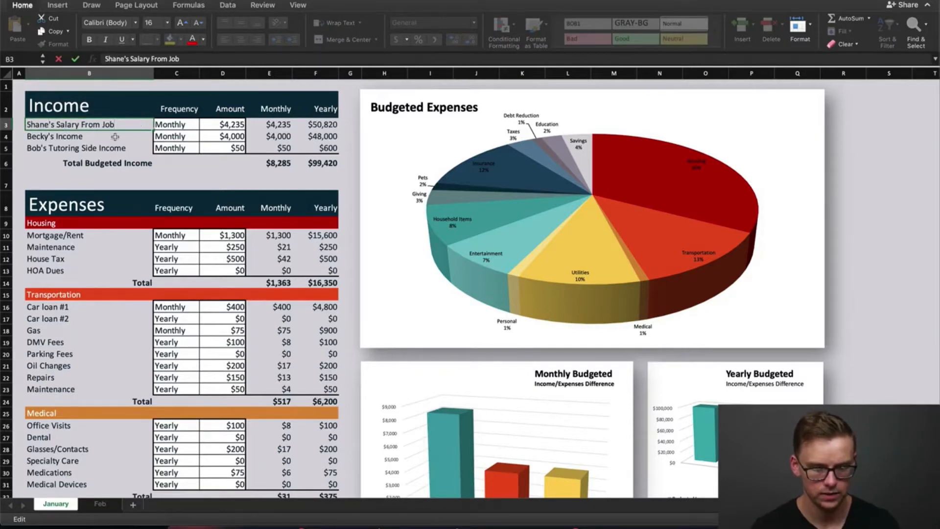
left_click(173, 124)
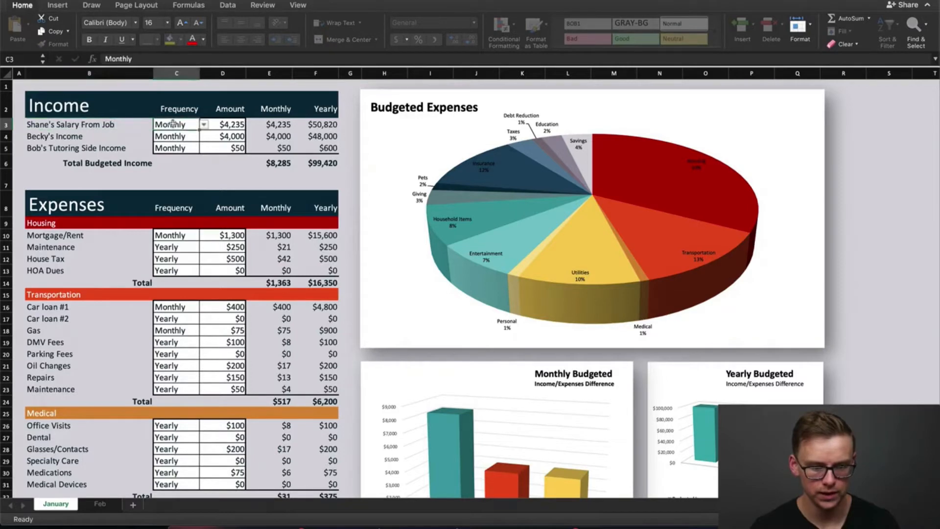
Inspect the salary row's amount and the formulas for its monthly and yearly values
left_click(228, 124)
left_click(269, 124)
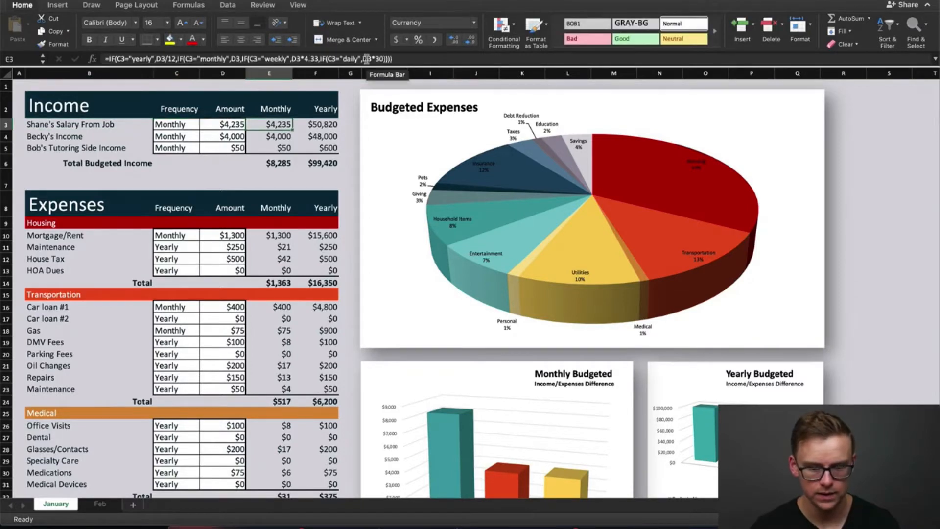
left_click(320, 124)
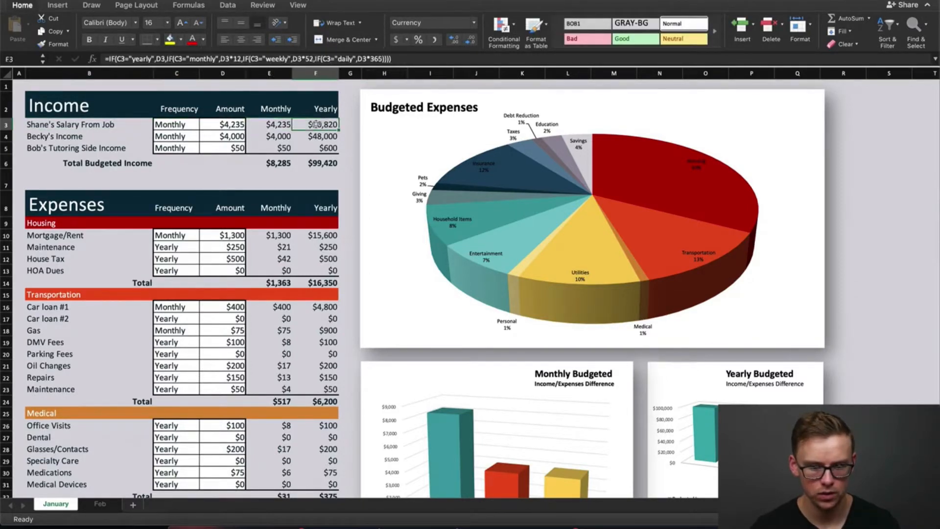
left_click(242, 96)
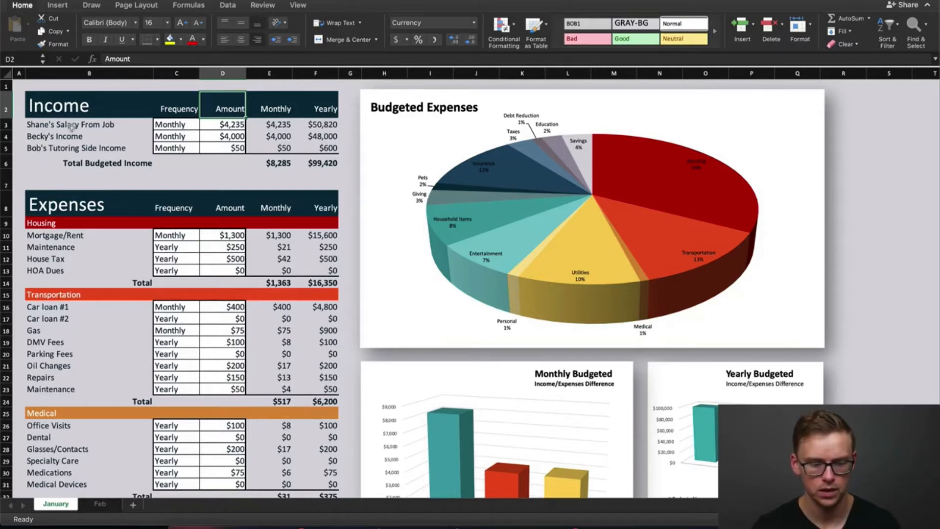
left_click(44, 125)
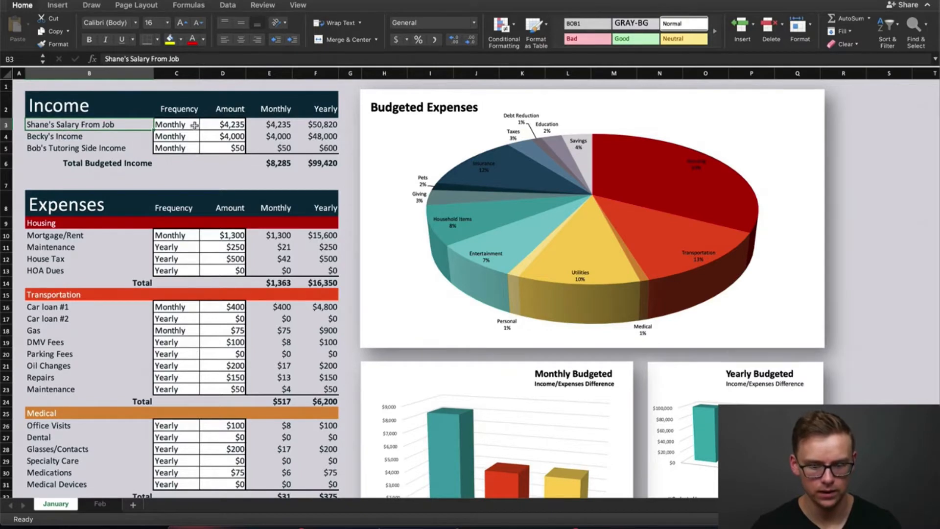
left_click(227, 109)
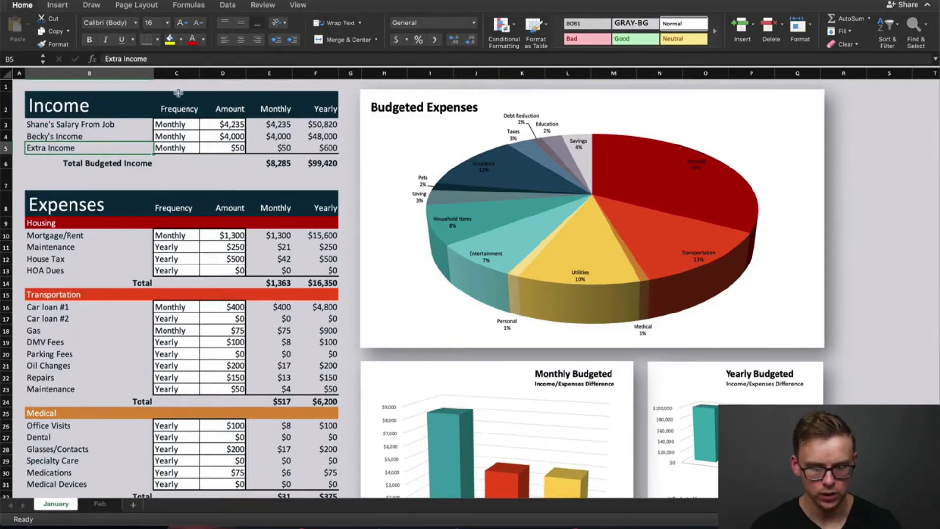
Review the amounts of the three income sources and the budget charts beside them
left_click(234, 125)
left_click(233, 137)
left_click(234, 149)
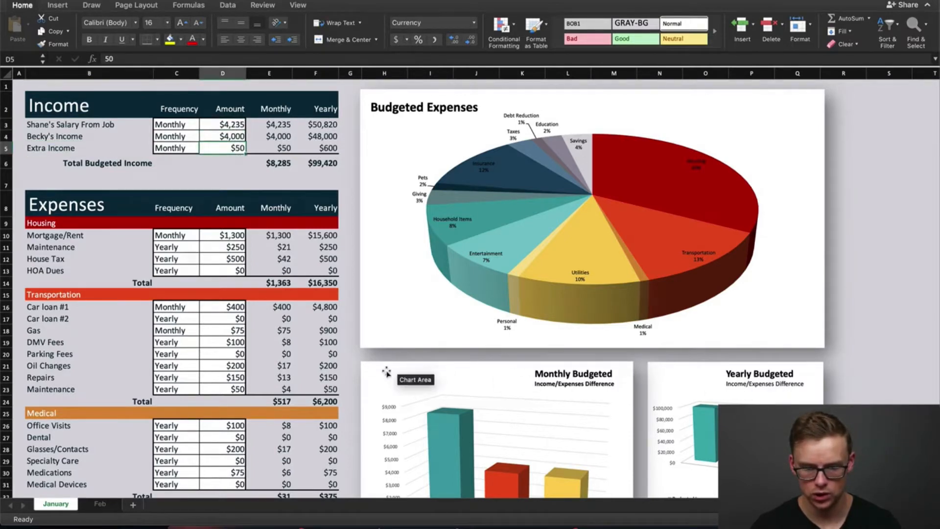
scroll(387, 364, "down", 4)
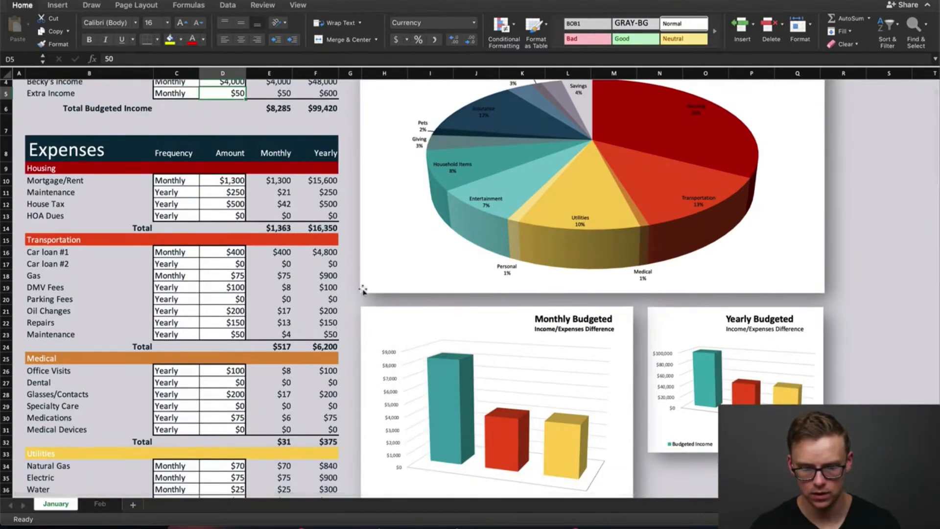
scroll(254, 251, "up", 2)
scroll(254, 250, "up", 3)
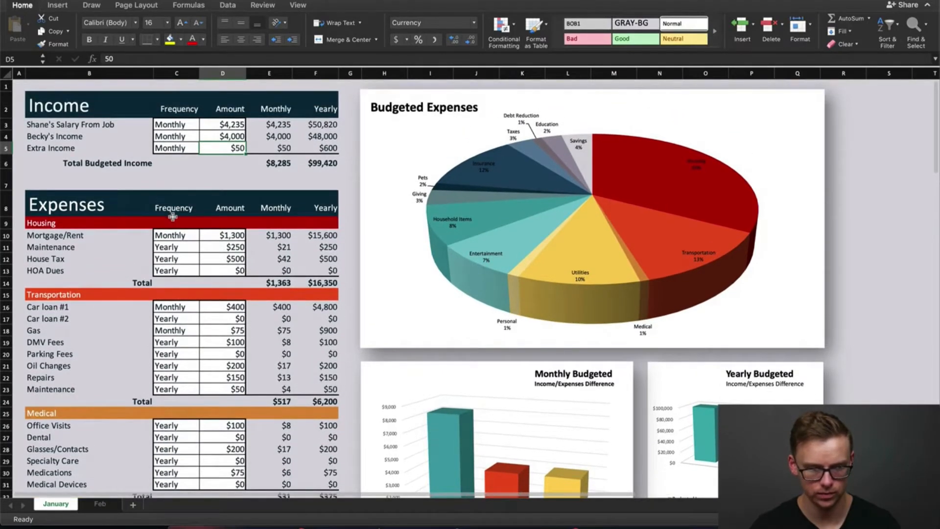
left_click(61, 150)
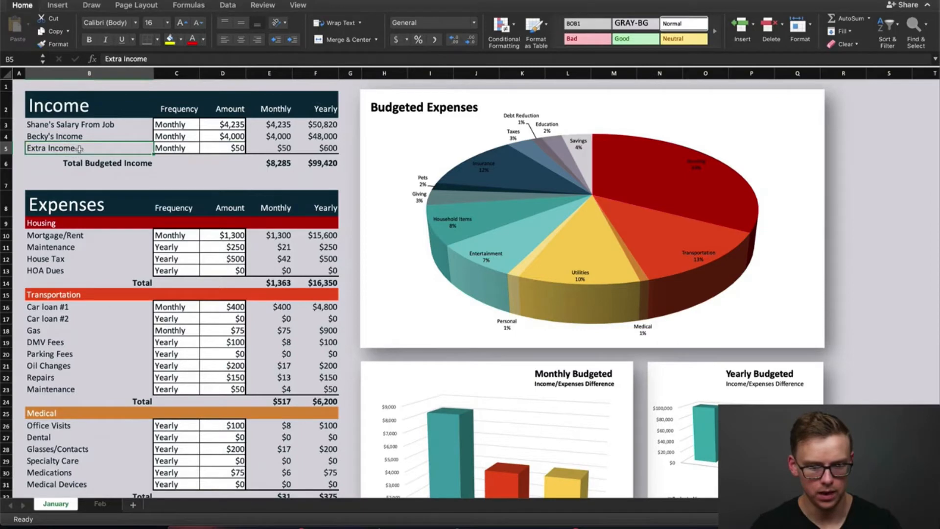
Restore the original first name in the salary label in B3
left_click(49, 127)
double_click(47, 125)
key("BackSpace")
key("BackSpace")
key("BackSpace")
key("BackSpace")
key("BackSpace")
type("Bob")
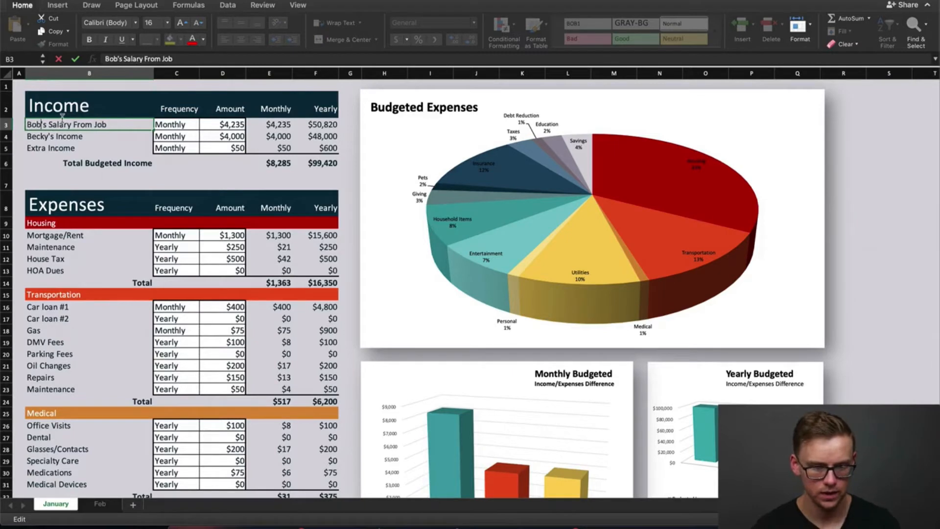
left_click(54, 146)
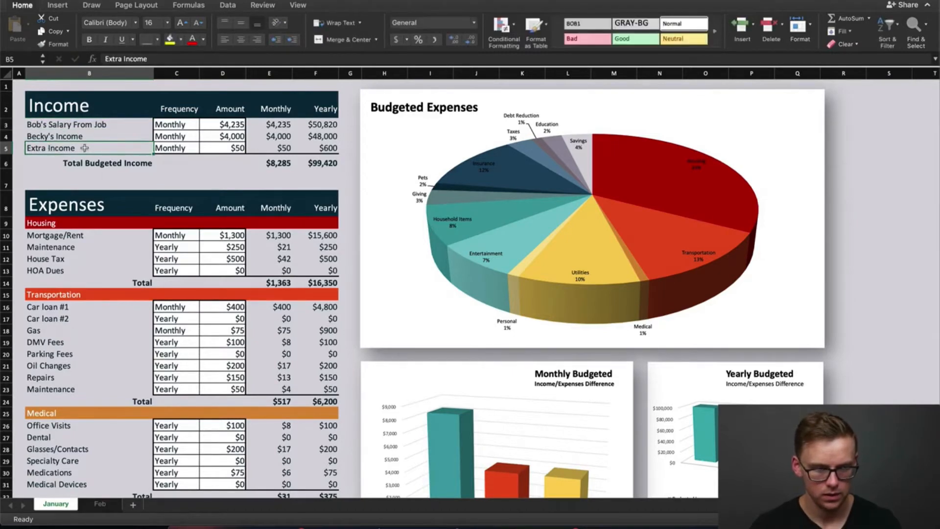
Replace the label in B5 with the salary earner's first name in possessive form followed by "Side Hustle (Tutoring)"
left_click(235, 126)
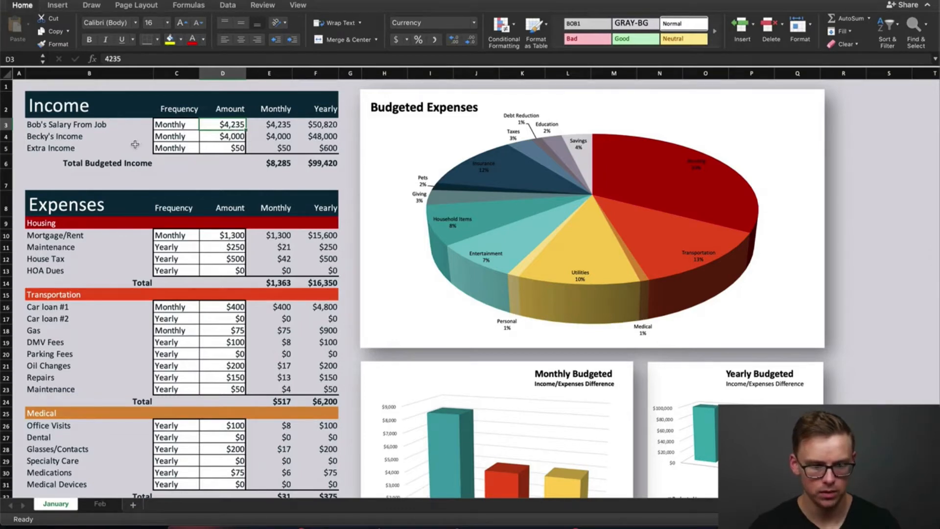
left_click(71, 152)
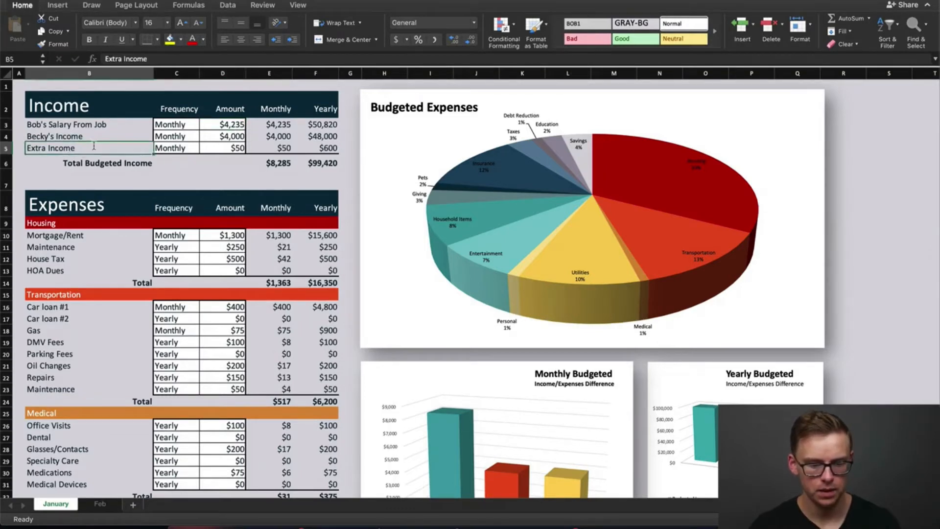
key("Delete")
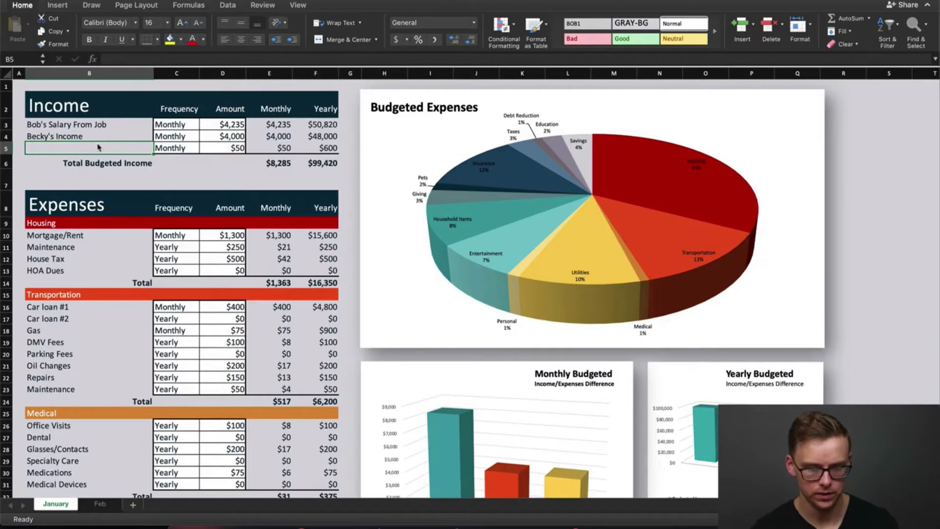
type("Bo")
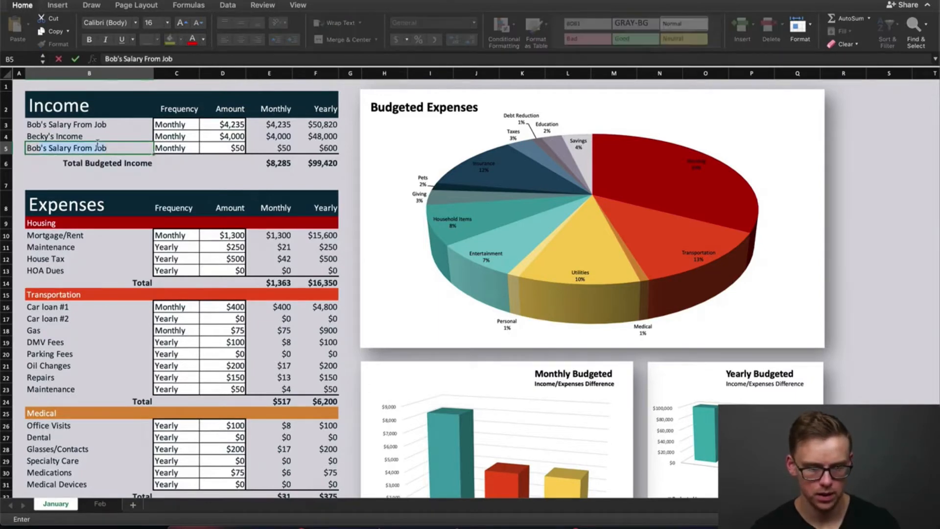
type("b's Side Hustle")
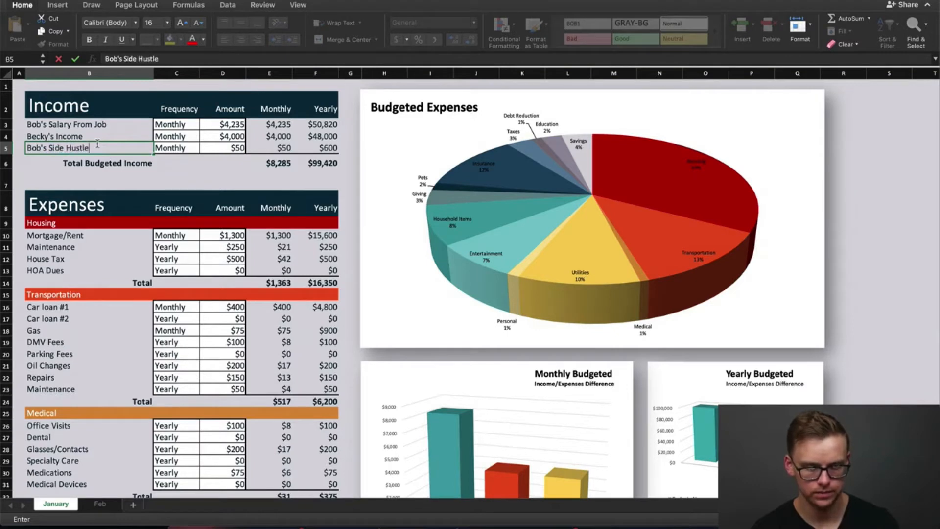
type(" (Tutoring")
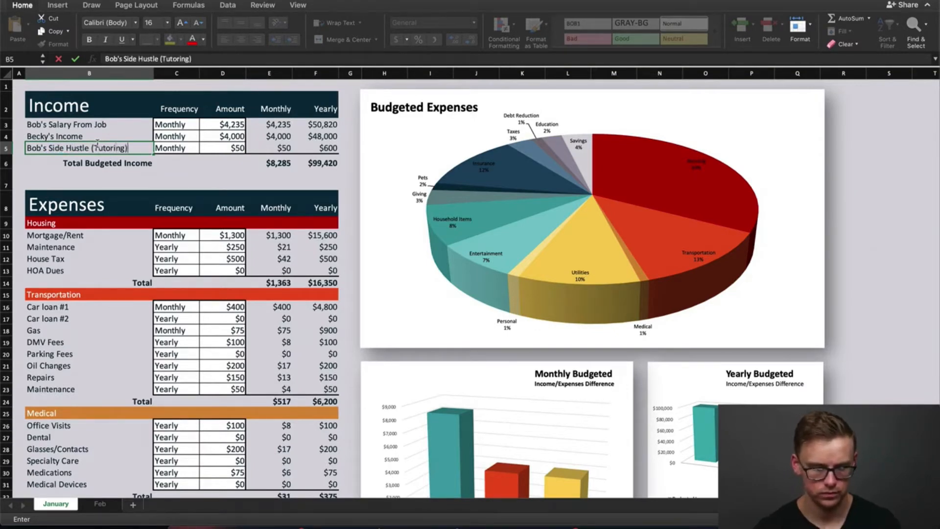
left_click(174, 150)
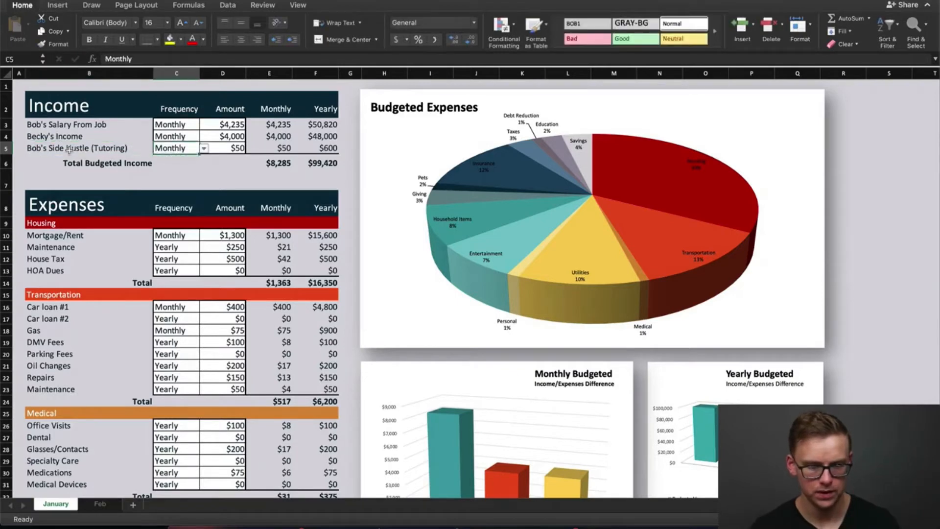
Set the tutoring side hustle's amount to 5000 and check the effect on the Monthly Budgeted chart
left_click(239, 149)
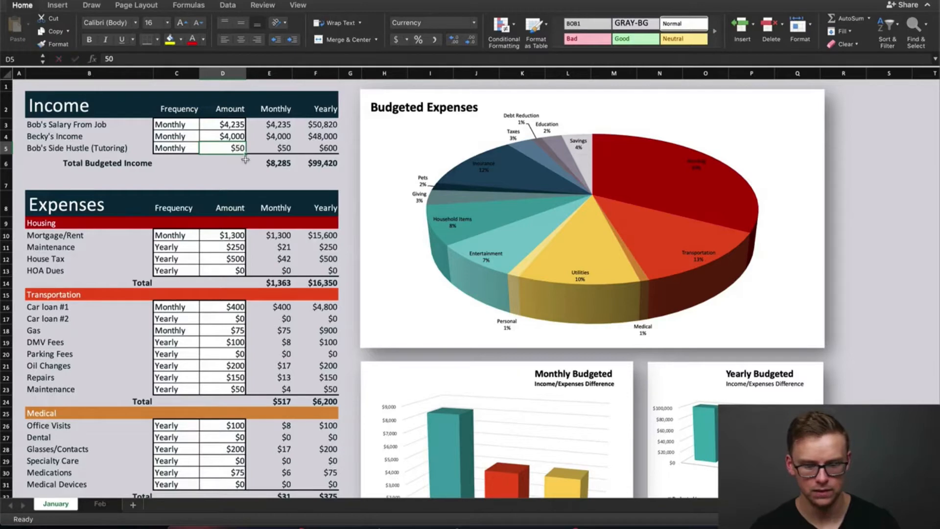
double_click(240, 148)
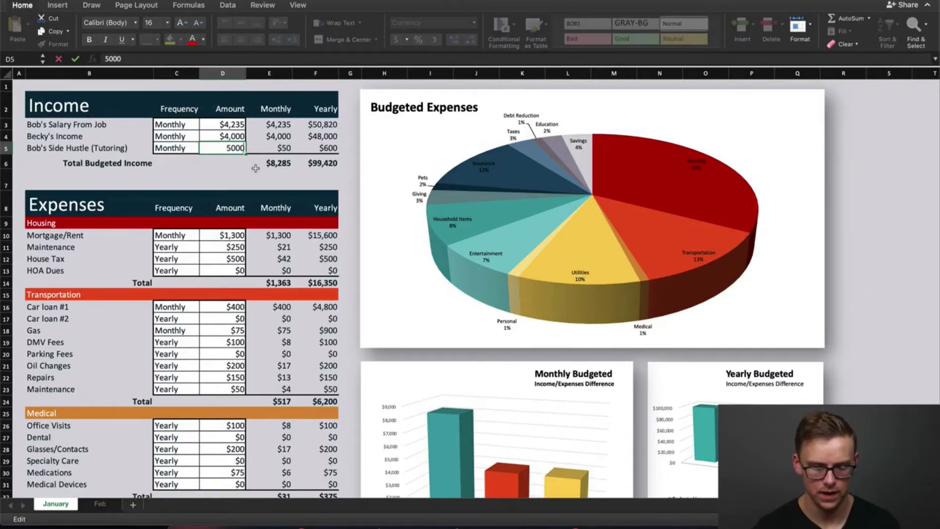
left_click(232, 236)
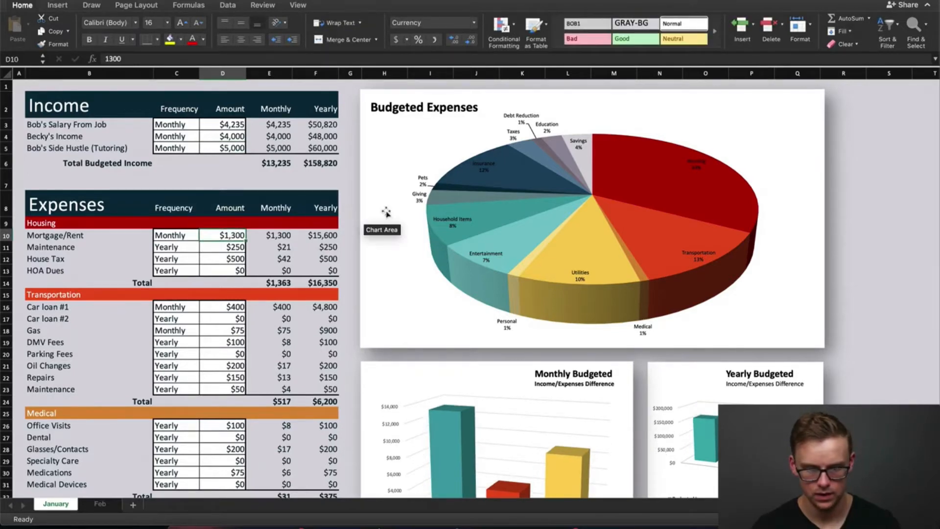
scroll(379, 201, "down", 5)
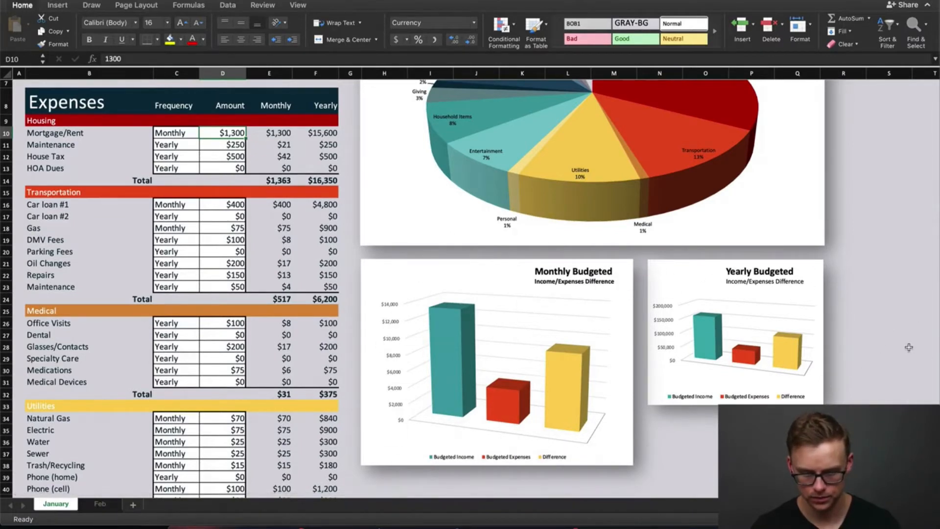
mouse_move(426, 331)
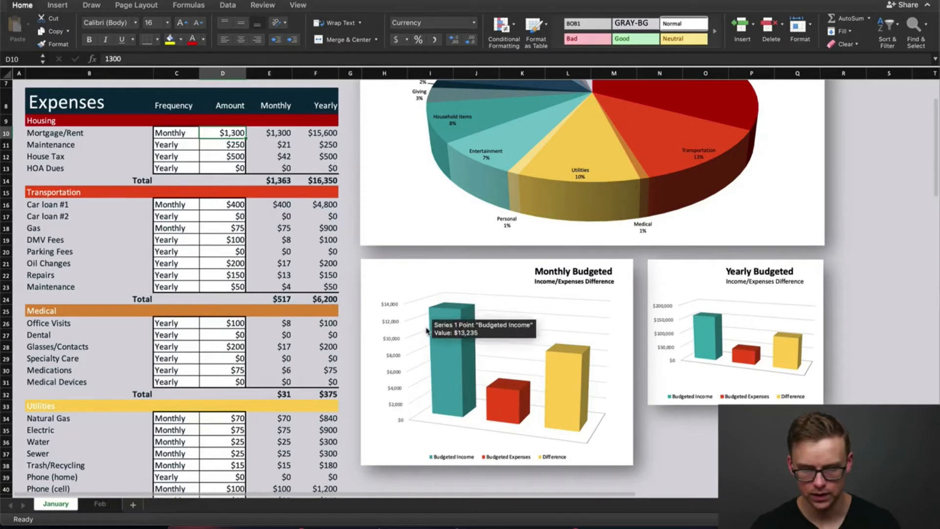
mouse_move(513, 380)
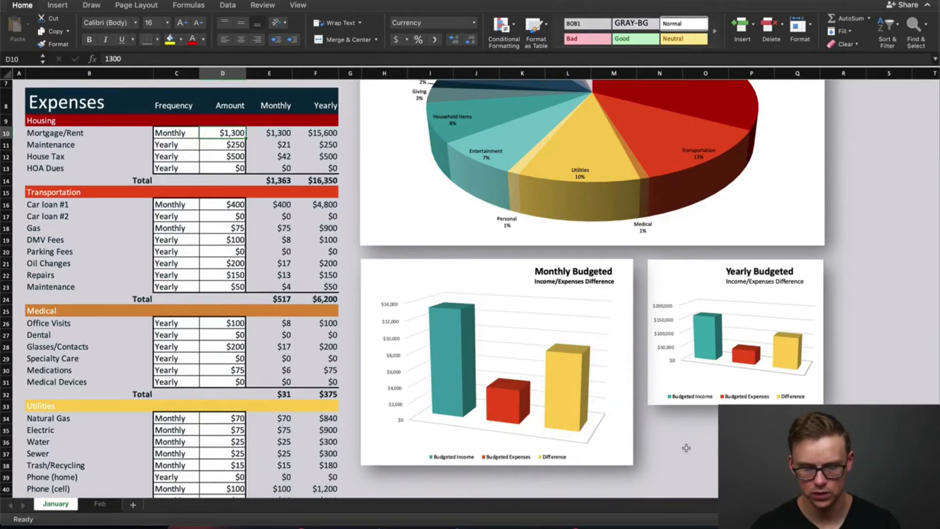
Set the tutoring side hustle's amount back to 50
key("BackSpace")
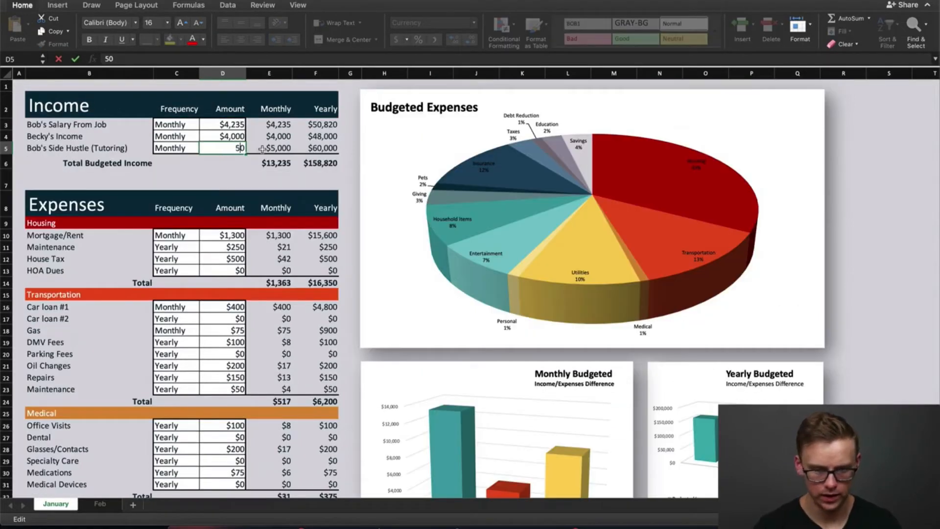
scroll(808, 252, "down", 5)
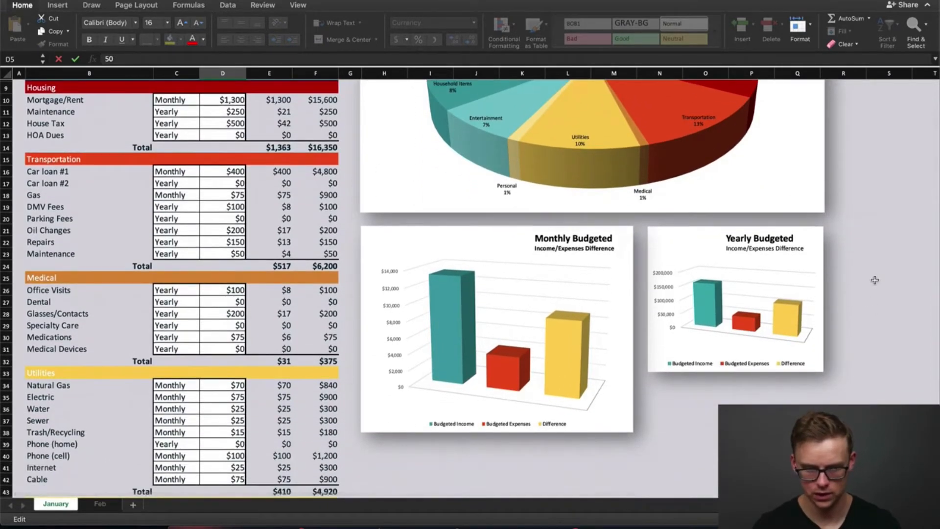
key("Return")
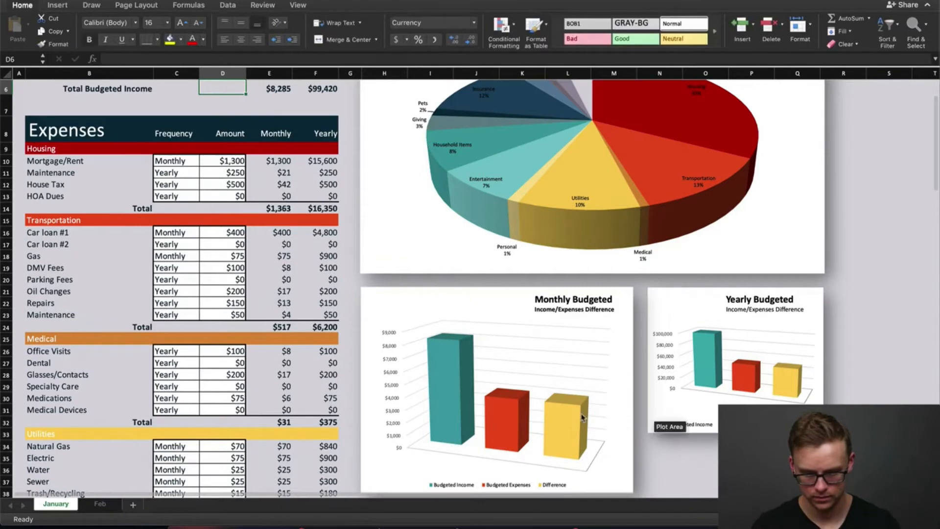
Insert a blank row above the tutoring side hustle in the Income section
scroll(533, 439, "up", 3)
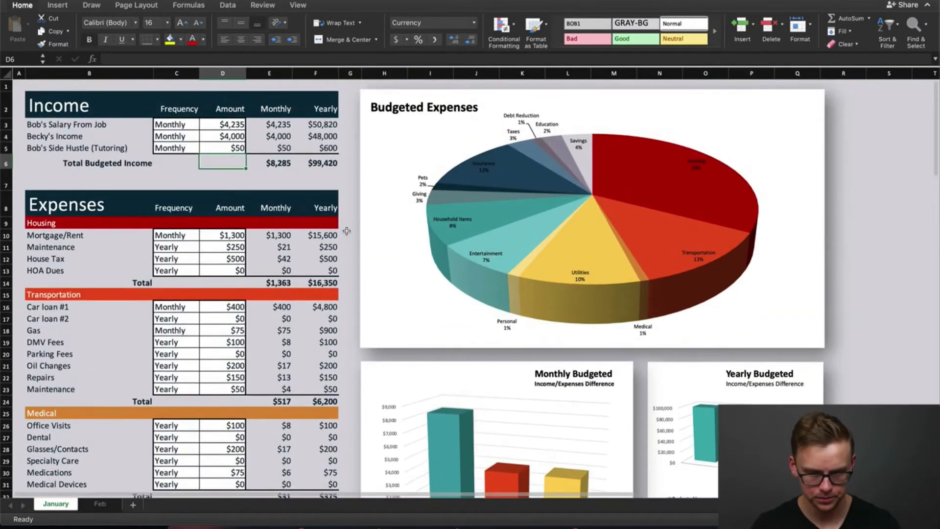
left_click(5, 148)
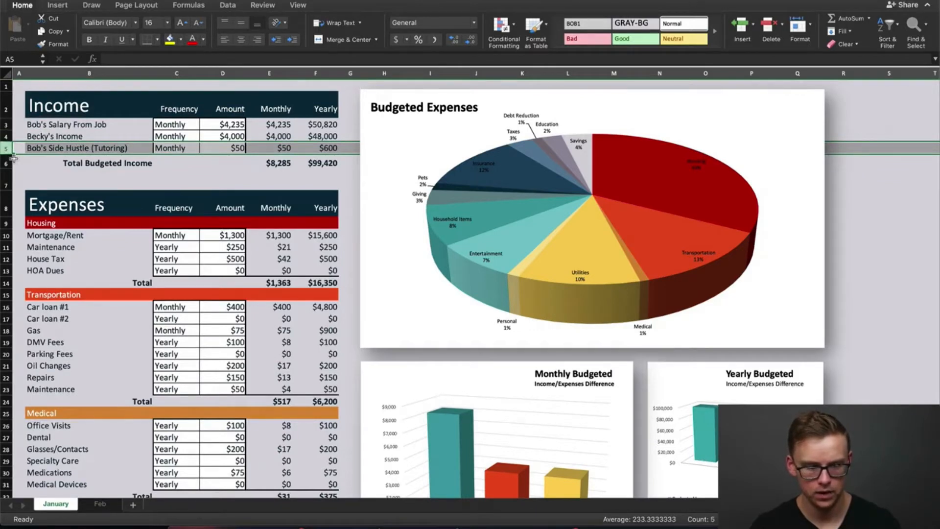
right_click(7, 149)
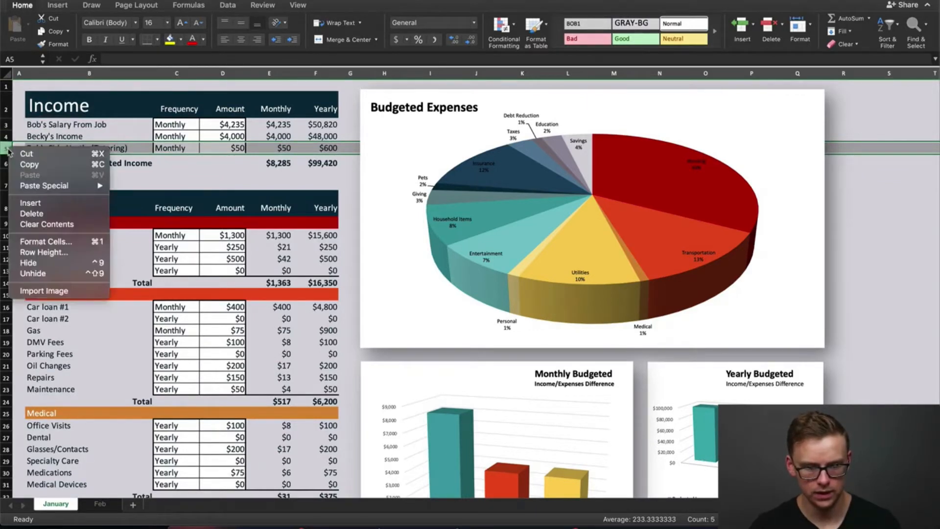
left_click(55, 207)
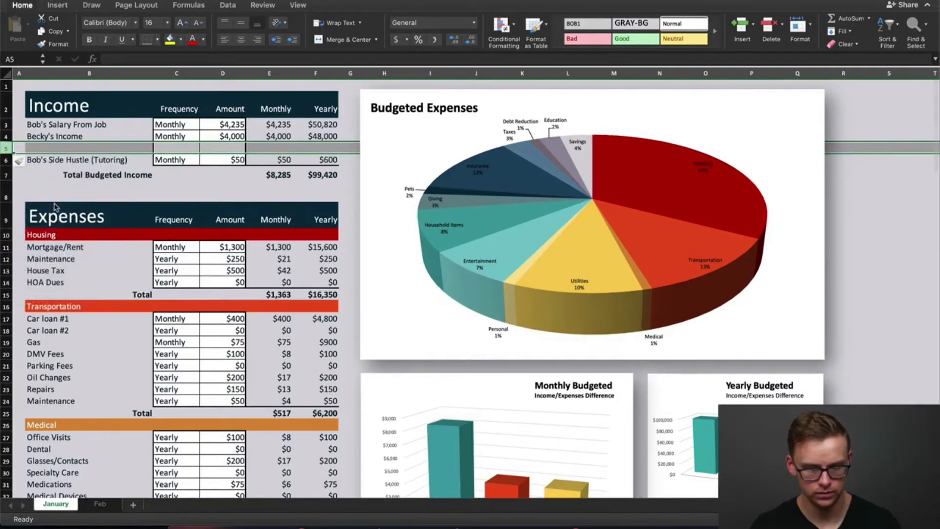
Label the new income row in B5 with the second earner's first name in possessive form followed by "Side Hustle (Consulting)"
left_click(44, 149)
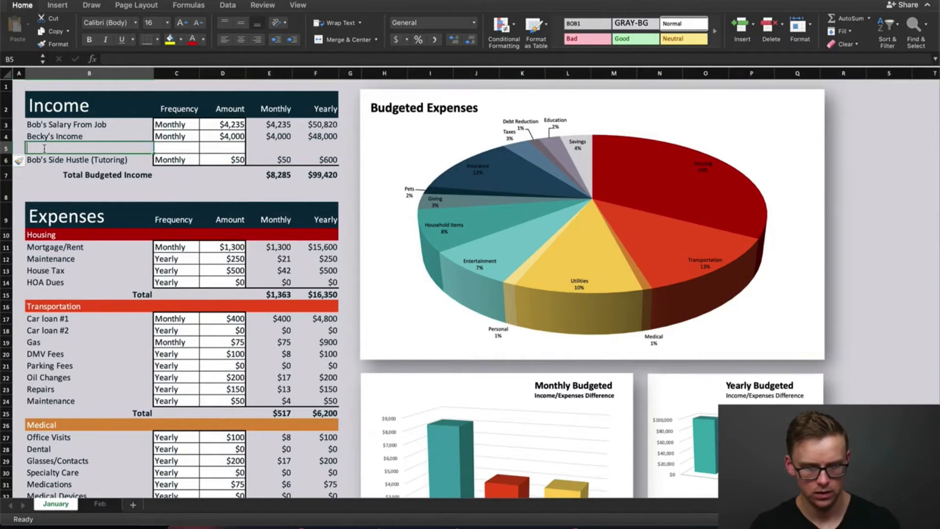
type("Be")
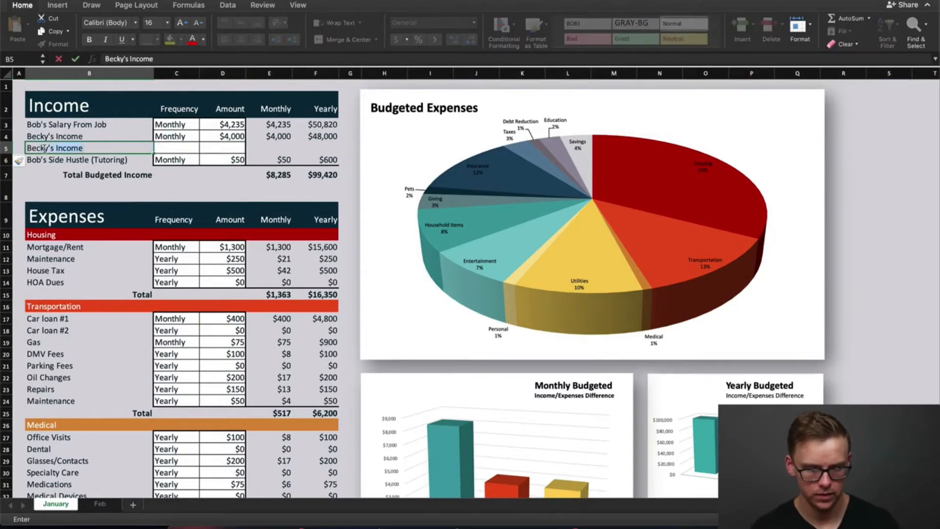
type("cky's Side H")
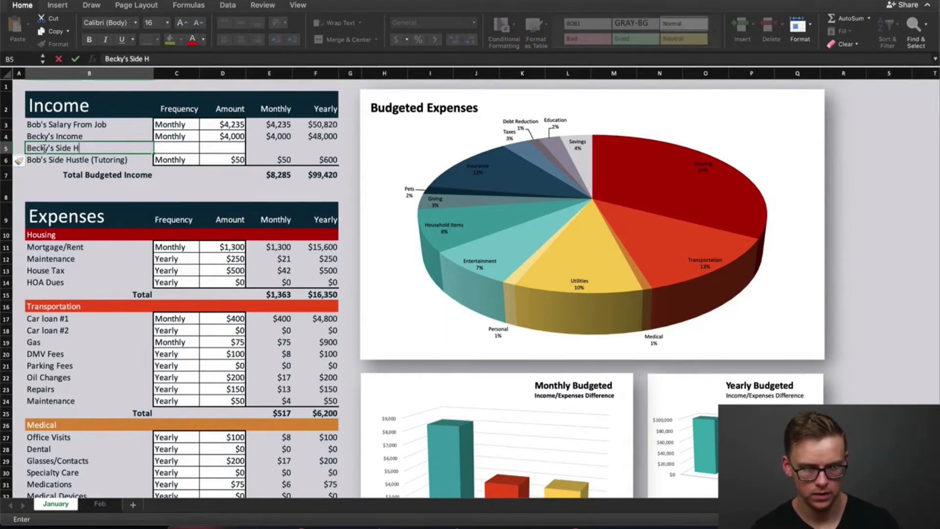
type("ustle (")
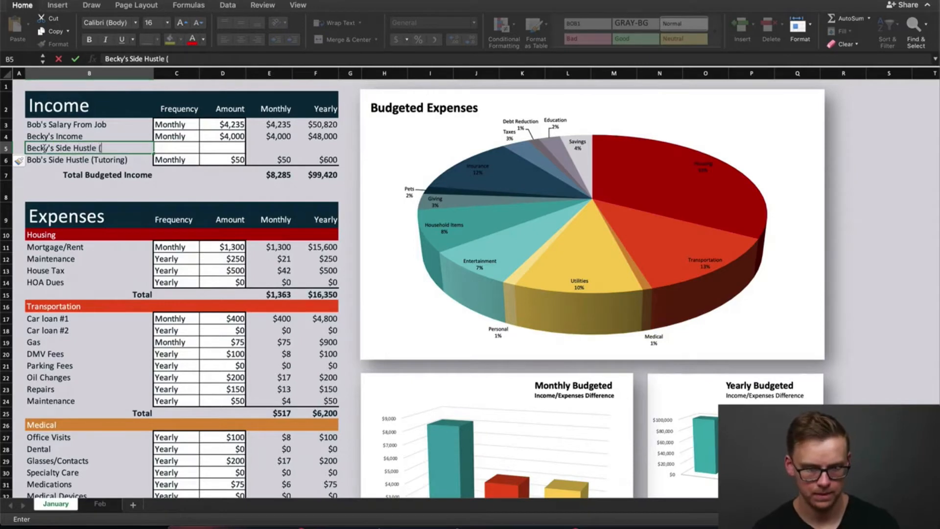
type("Consulting)")
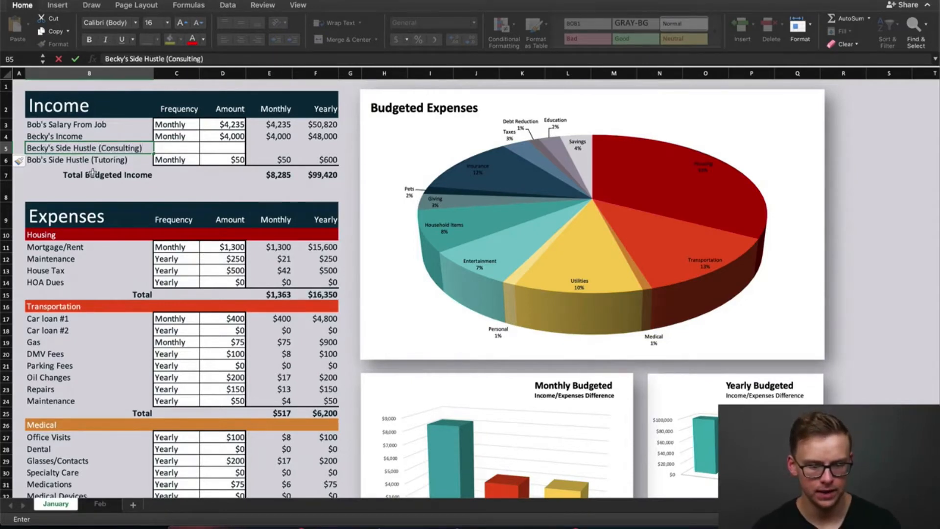
Set the consulting side hustle's frequency to Monthly and its amount to 1000
left_click(168, 149)
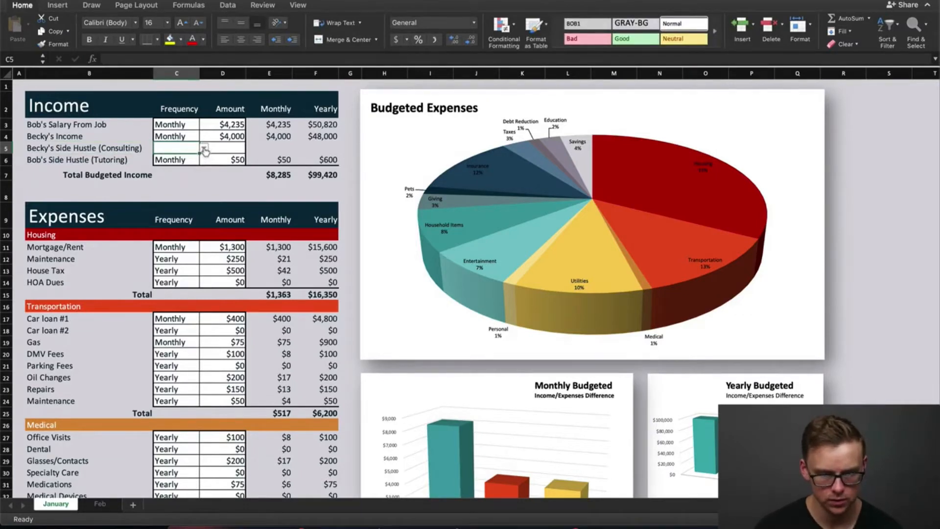
left_click(203, 148)
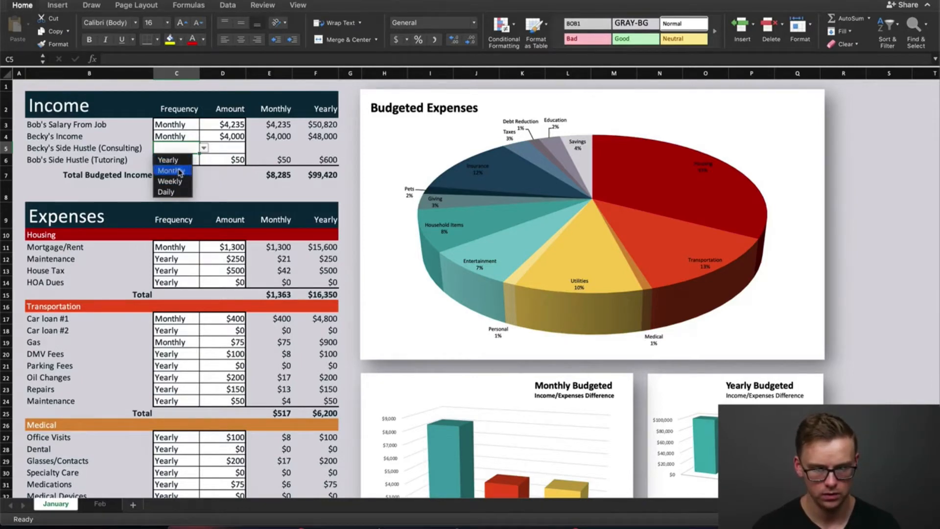
left_click(179, 171)
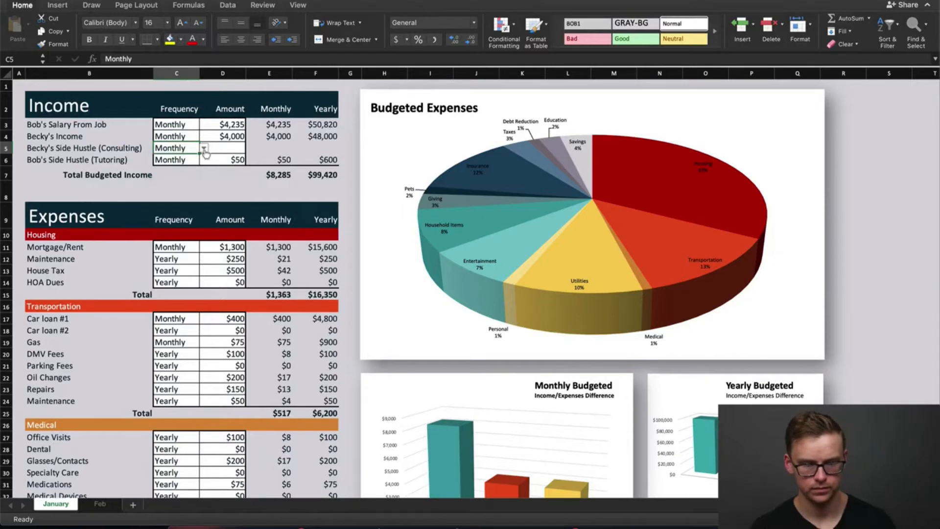
left_click(228, 150)
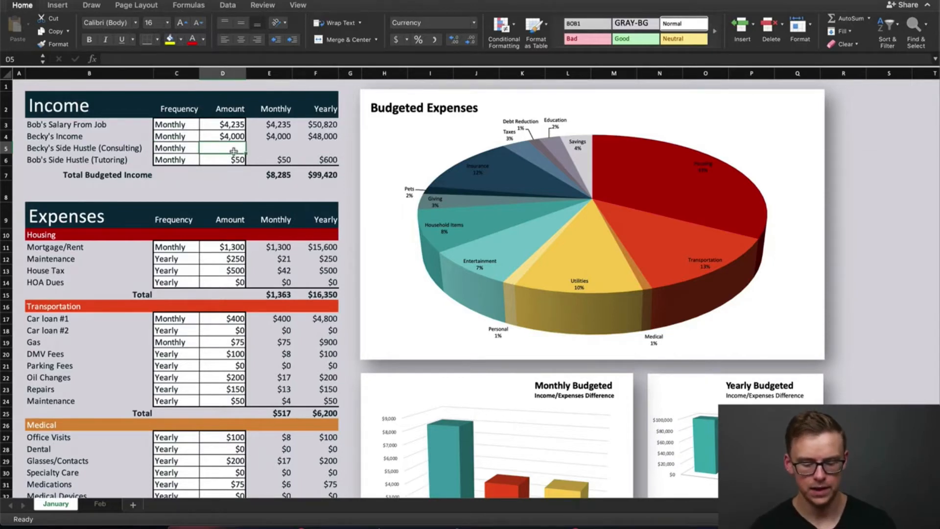
type("1000")
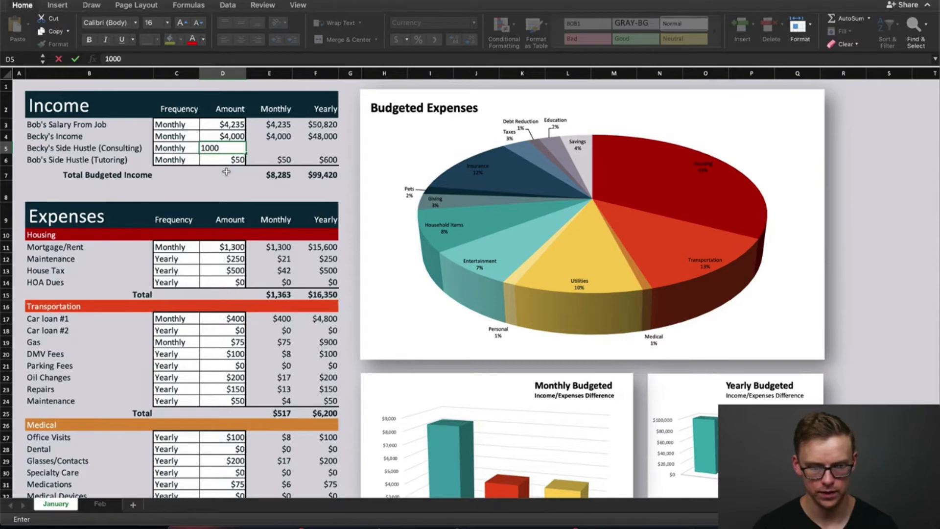
left_click(226, 171)
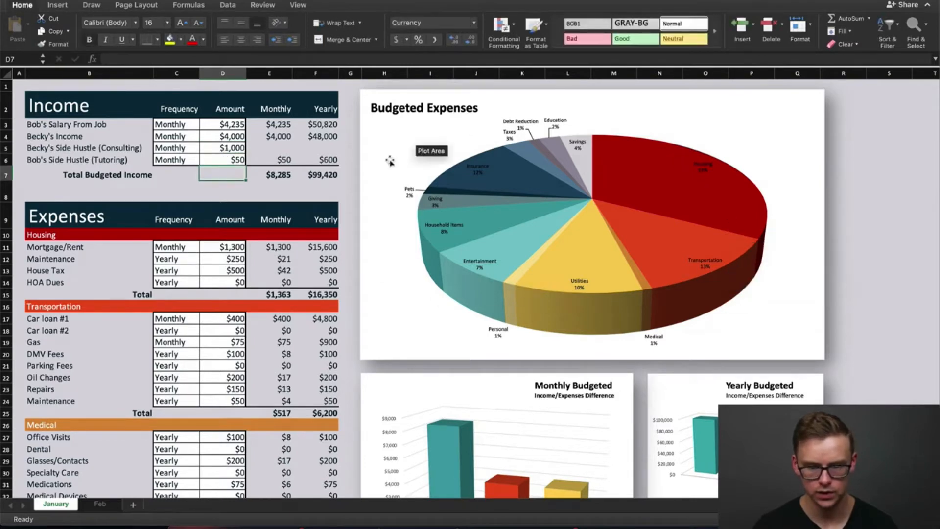
scroll(872, 252, "down", 3)
scroll(888, 247, "up", 2)
scroll(888, 248, "up", 2)
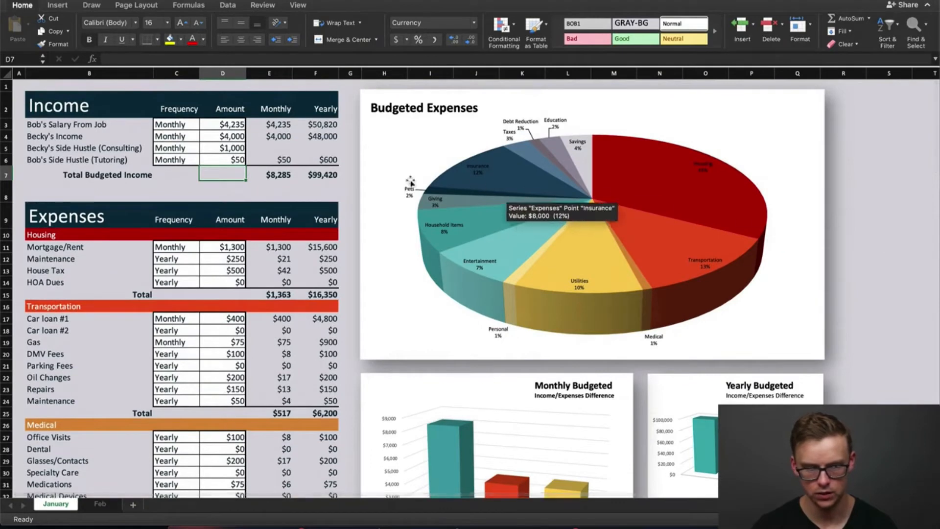
Fill the Monthly and Yearly formulas from E4 and F4 down into the consulting side hustle's row and check the charts
left_click(273, 138)
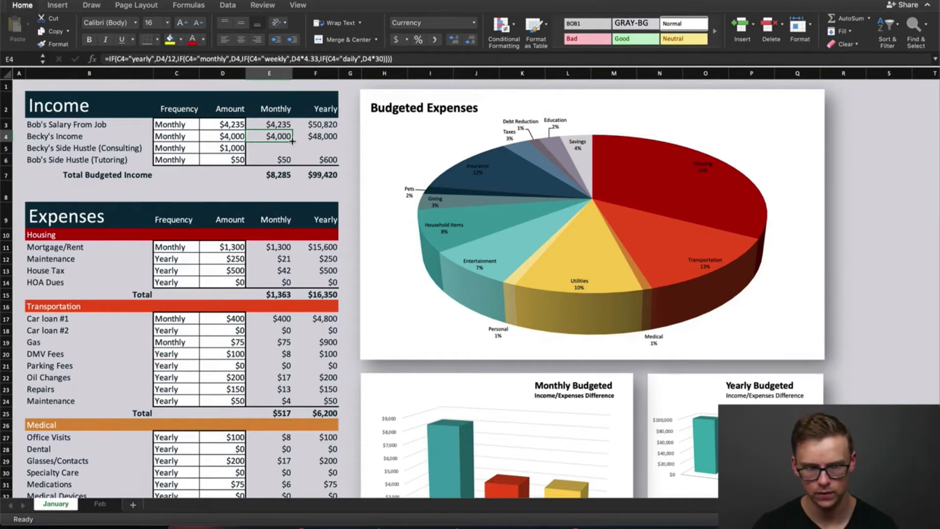
left_click_drag(292, 141, 293, 145)
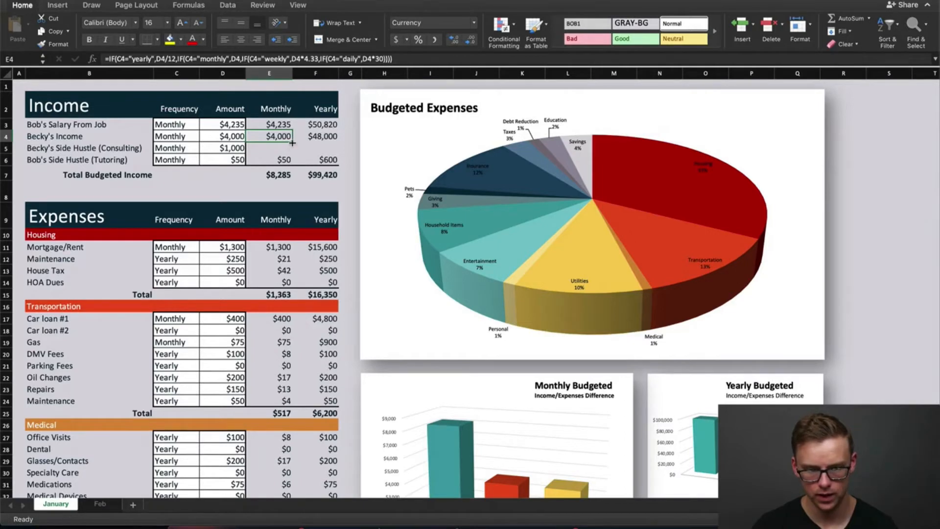
left_click_drag(292, 141, 291, 152)
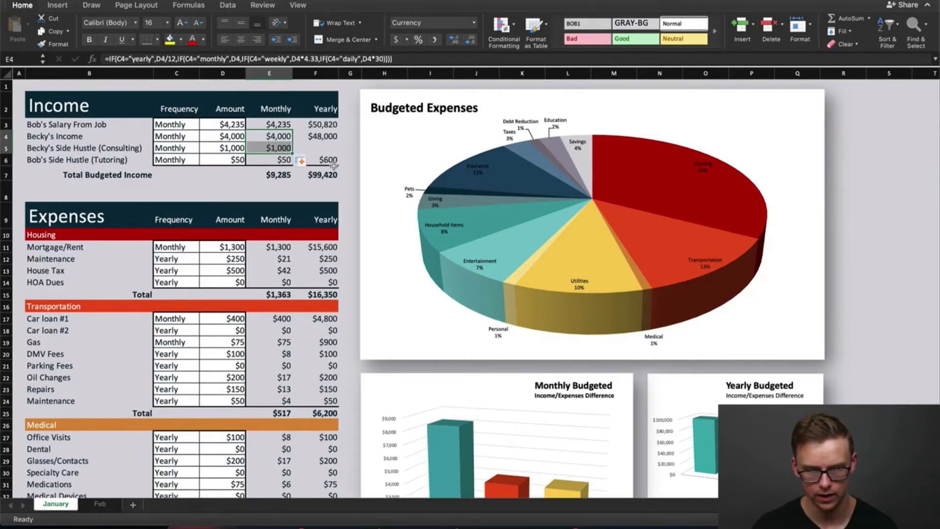
left_click(335, 140)
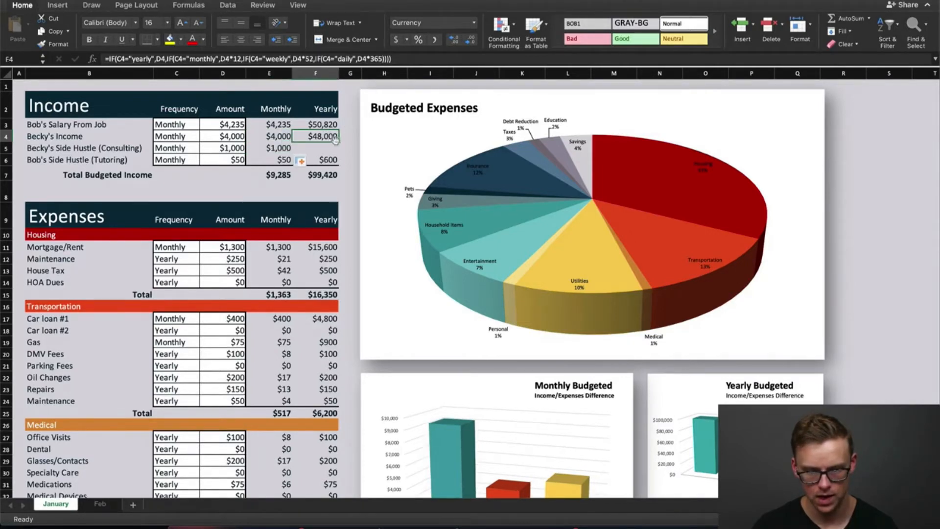
left_click_drag(338, 141, 336, 150)
left_click(875, 218)
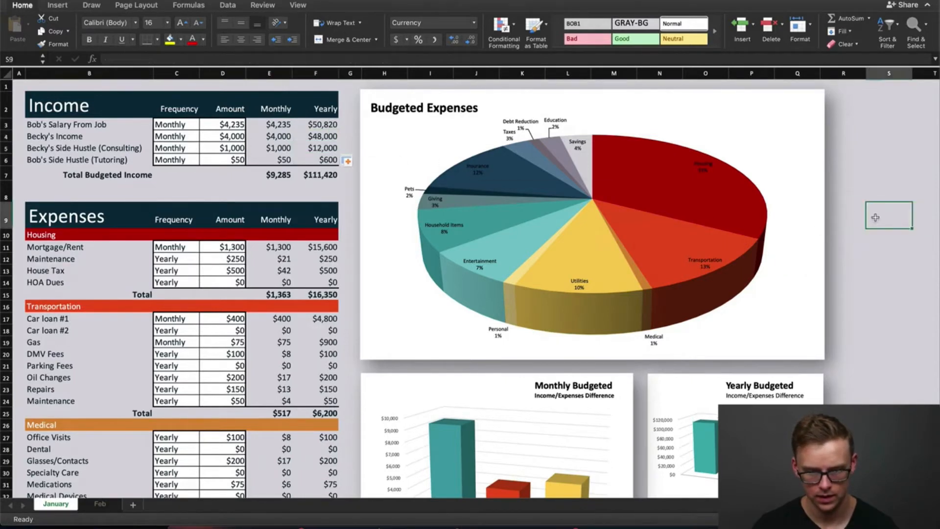
scroll(875, 217, "down", 2)
scroll(247, 182, "up", 1)
scroll(247, 182, "up", 1)
Set the consulting side hustle's amount to 5000 and check the effect on the Monthly and Yearly Budgeted charts
left_click(239, 149)
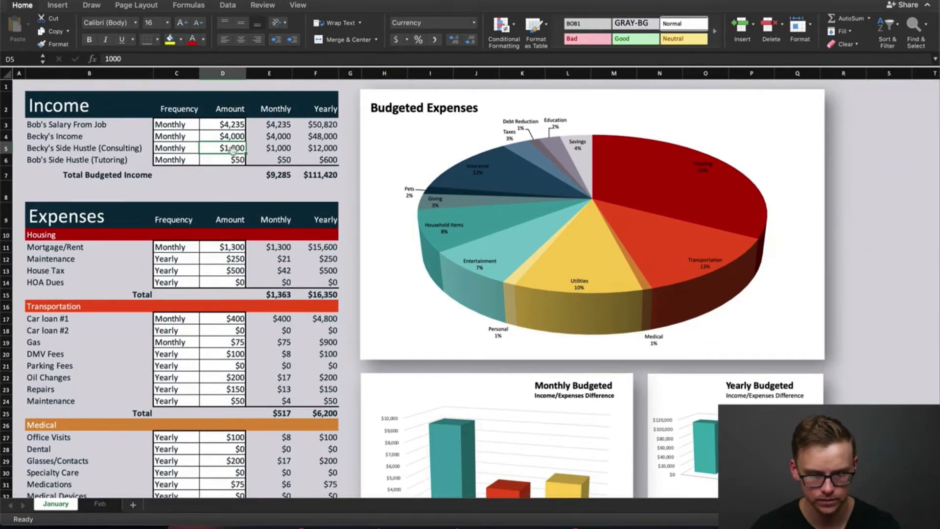
double_click(228, 148)
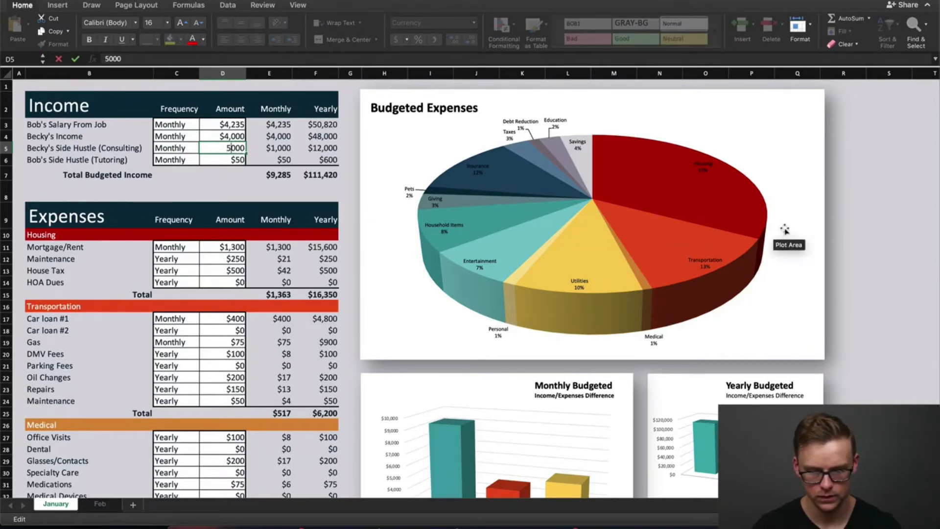
scroll(877, 223, "down", 3)
scroll(866, 225, "down", 1)
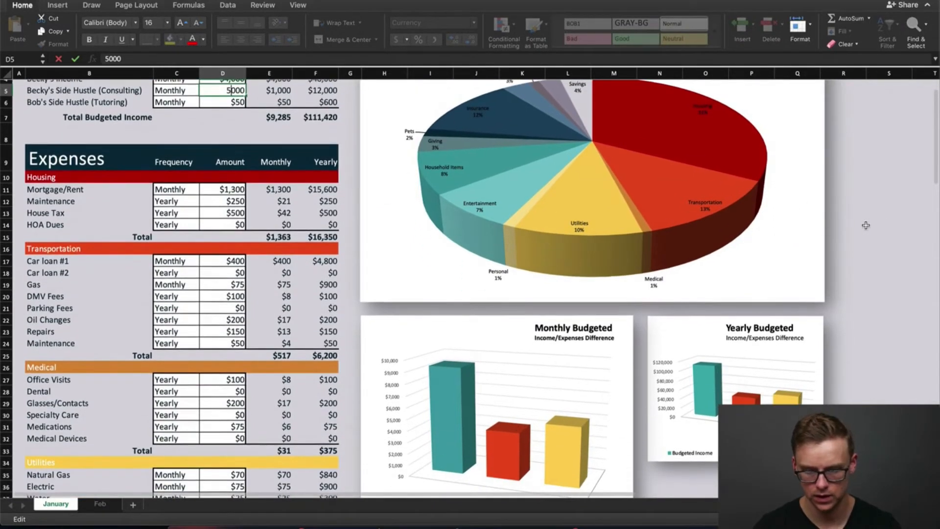
key("Return")
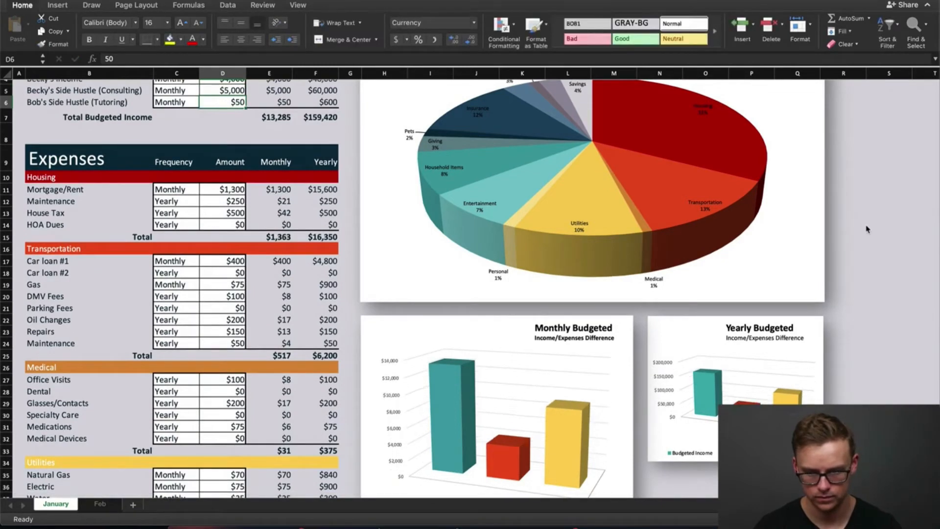
Clear the consulting side hustle's amount in D5 and enter 100 instead
scroll(867, 229, "up", 4)
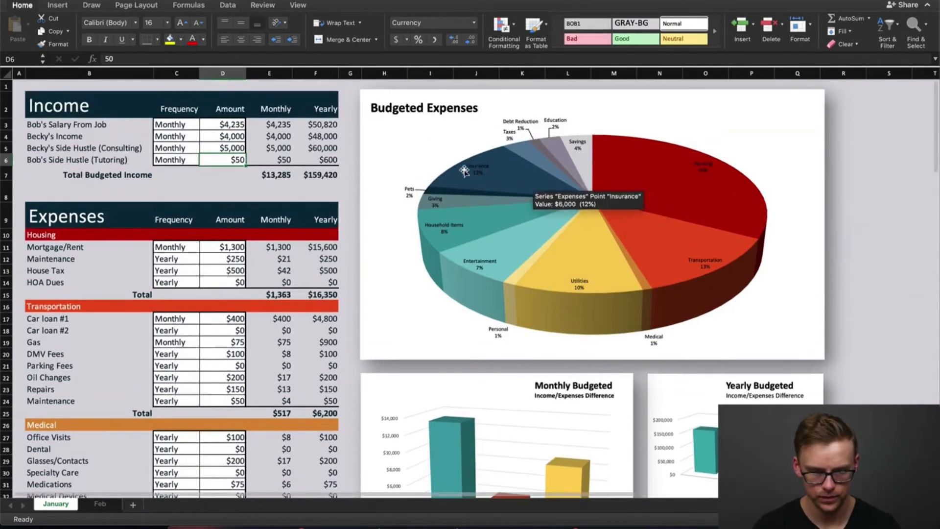
left_click(244, 151)
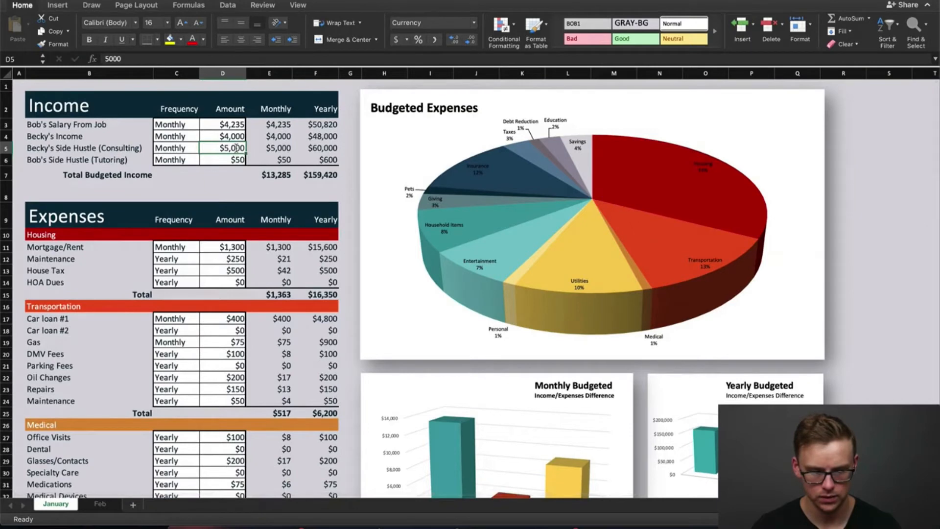
key("Delete")
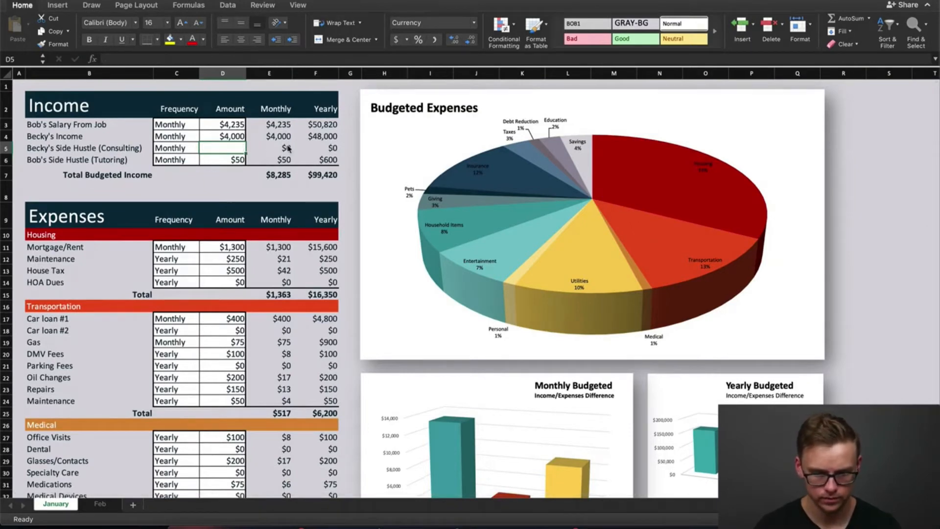
type("100")
key("Return")
key("Return")
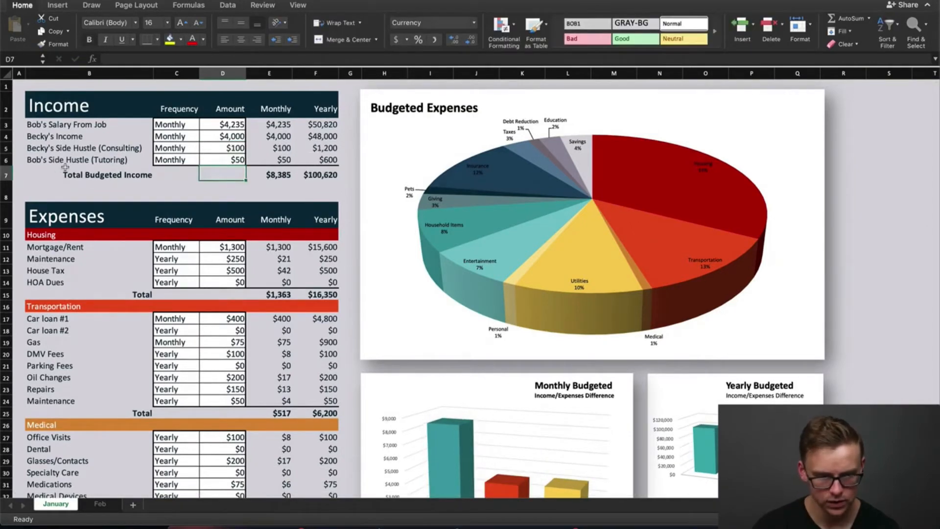
Review the expense categories from Housing through Savings down to the total budgeted expenses, and return to the Income section
scroll(22, 176, "down", 6)
scroll(22, 176, "down", 10)
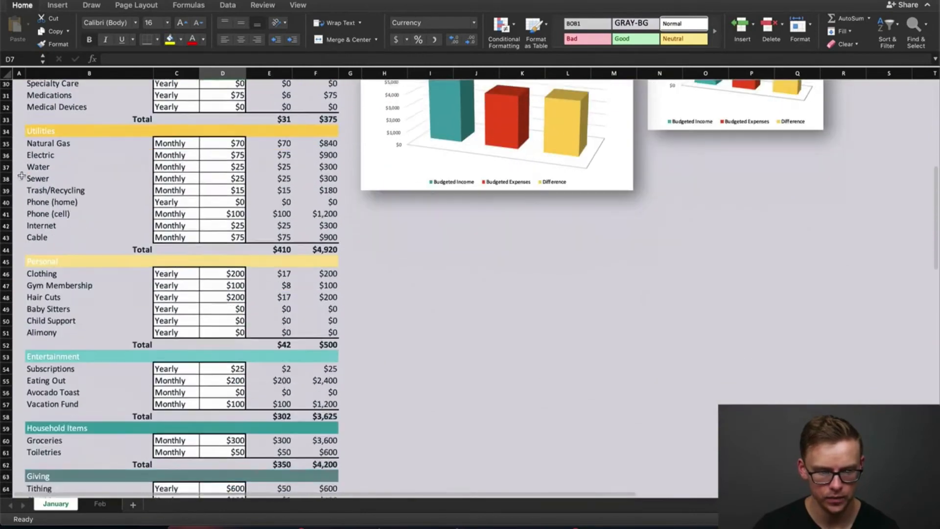
scroll(22, 176, "down", 1)
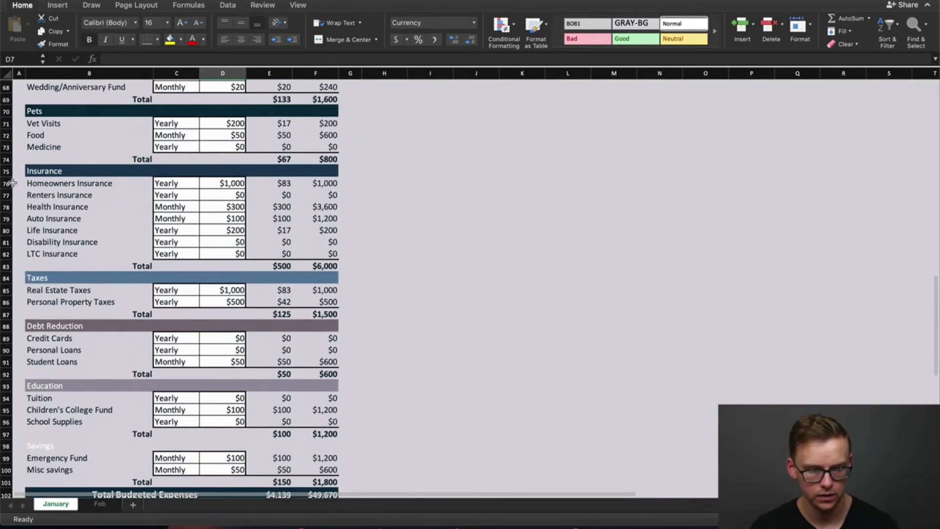
scroll(500, 226, "down", 3)
scroll(359, 240, "up", 19)
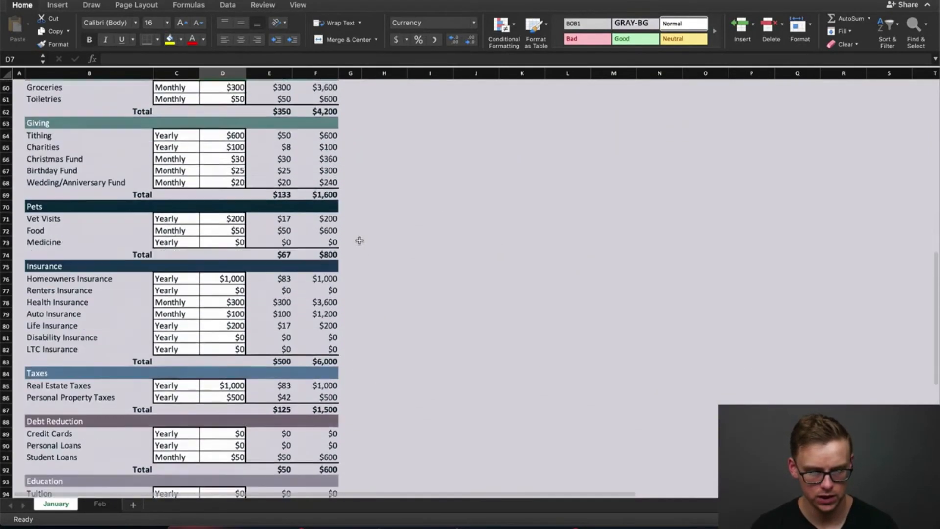
scroll(345, 243, "down", 19)
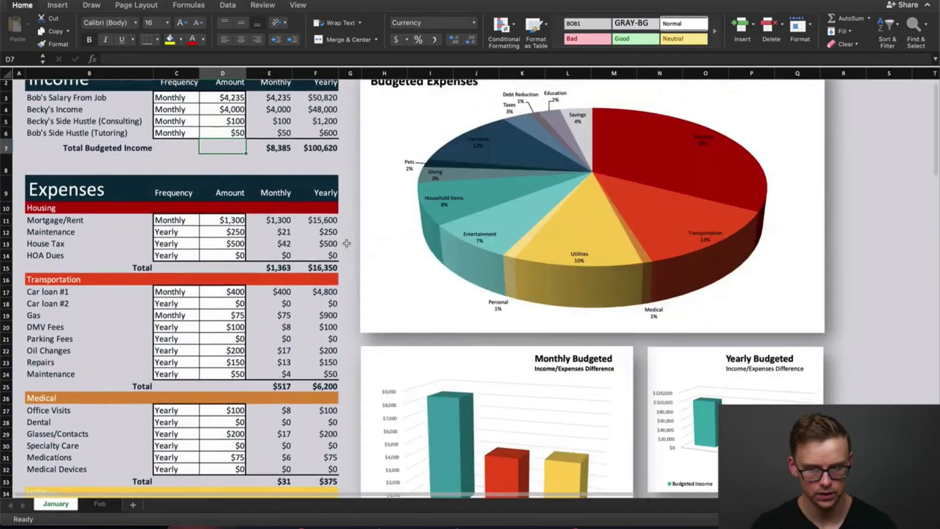
scroll(347, 244, "up", 19)
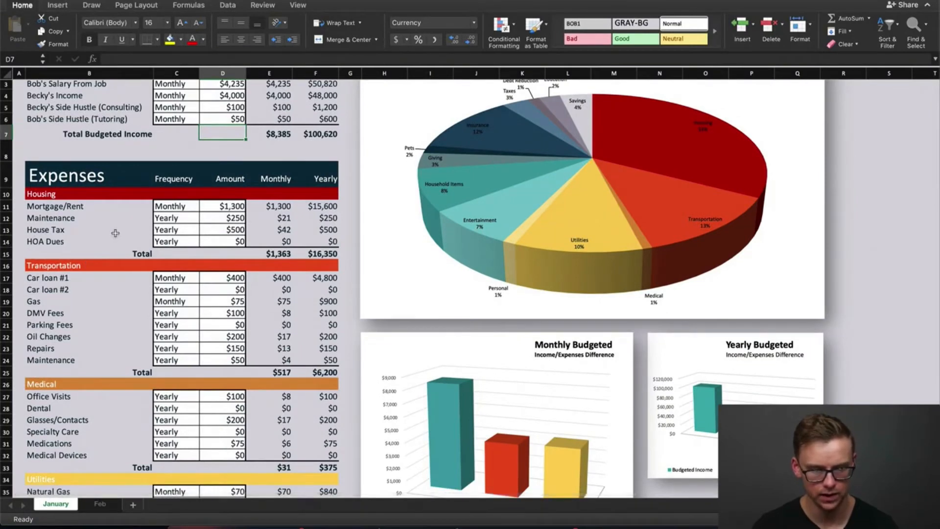
scroll(46, 170, "up", 2)
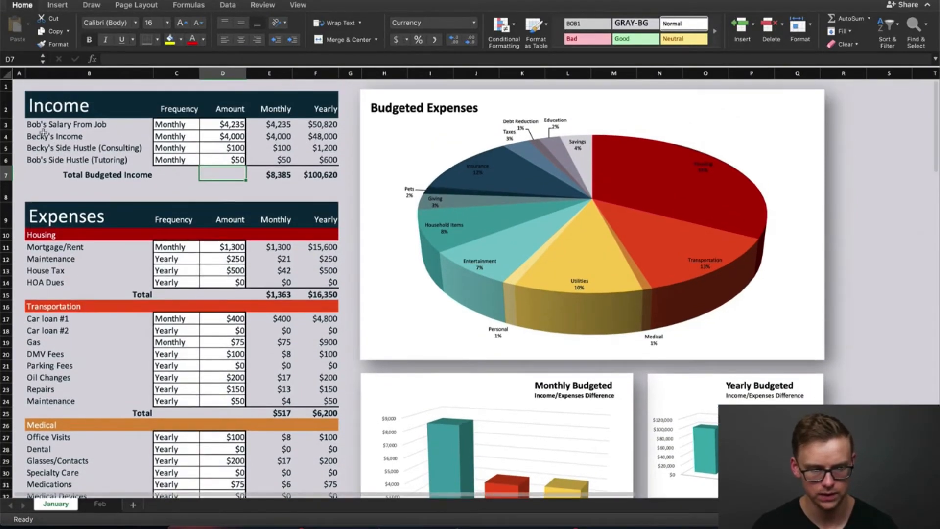
left_click(6, 160)
right_click(7, 161)
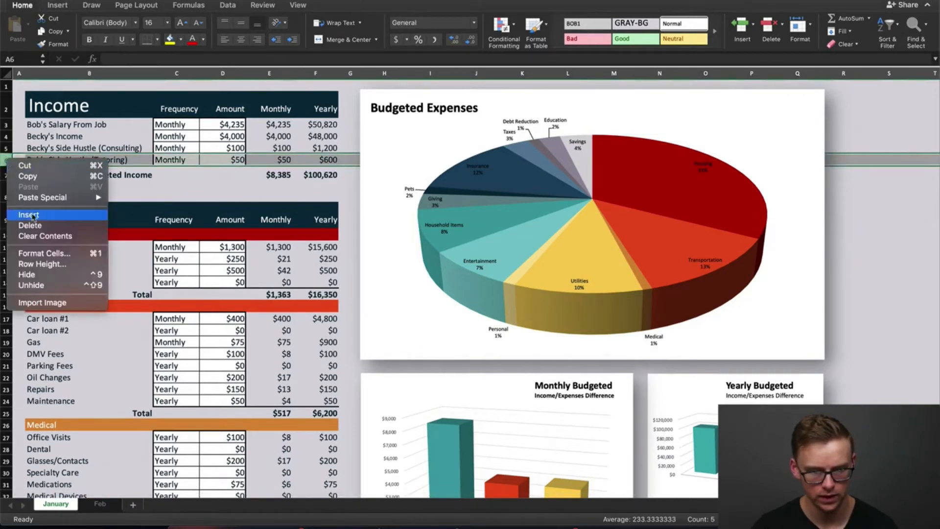
left_click(304, 268)
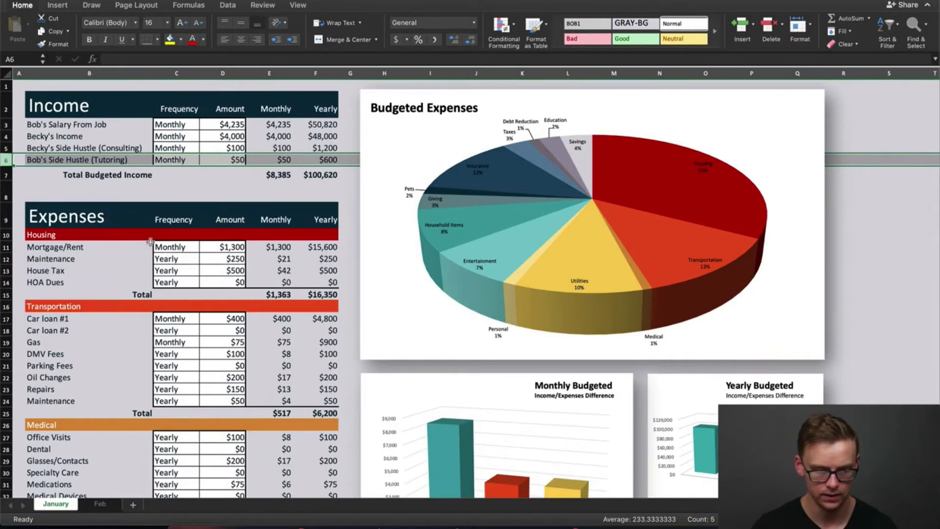
left_click(346, 210)
Look through every expense category heading from Housing and Transportation down to Total Budgeted Expenses, and return to the start of the sheet
scroll(348, 218, "down", 1)
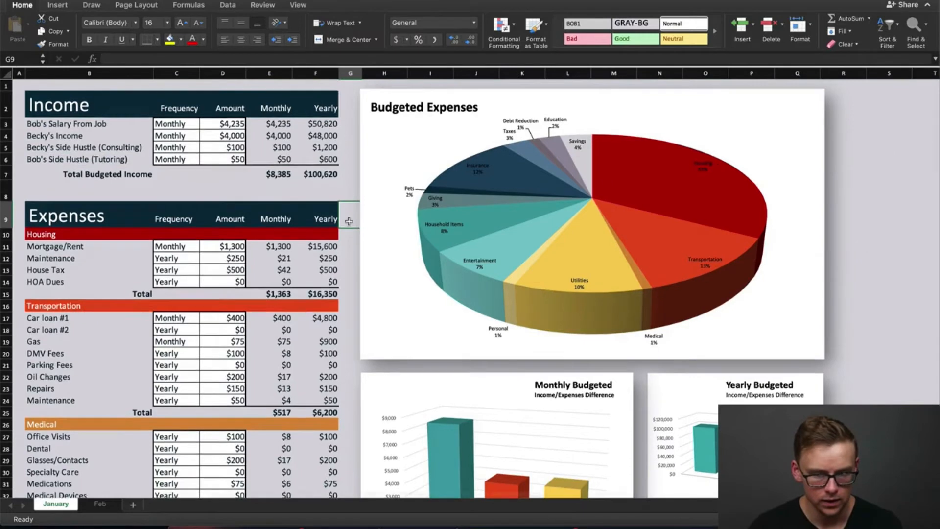
scroll(349, 222, "down", 2)
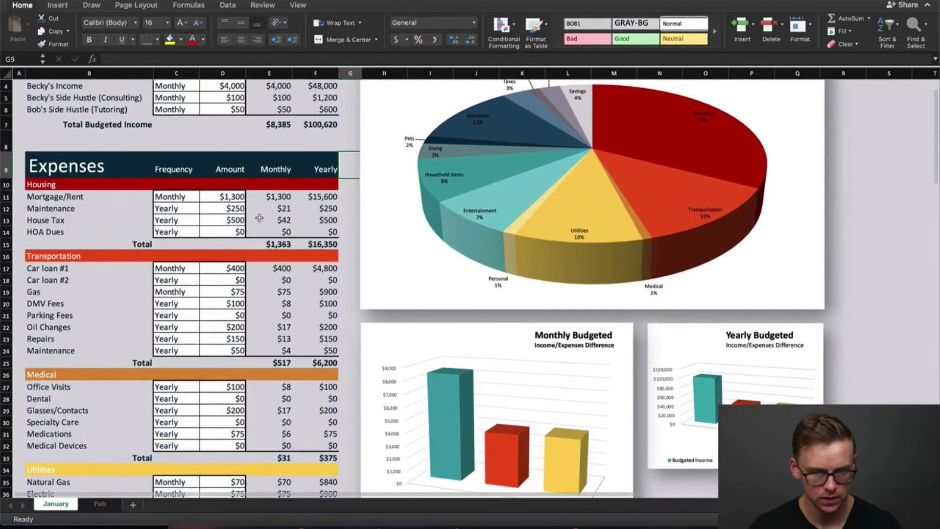
left_click(53, 187)
left_click(55, 256)
scroll(61, 249, "down", 5)
scroll(61, 248, "down", 15)
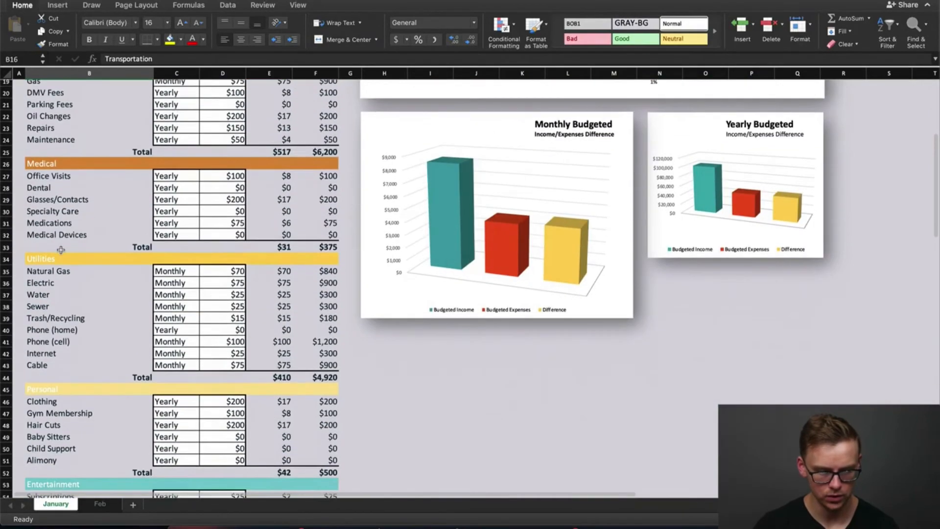
scroll(407, 237, "down", 10)
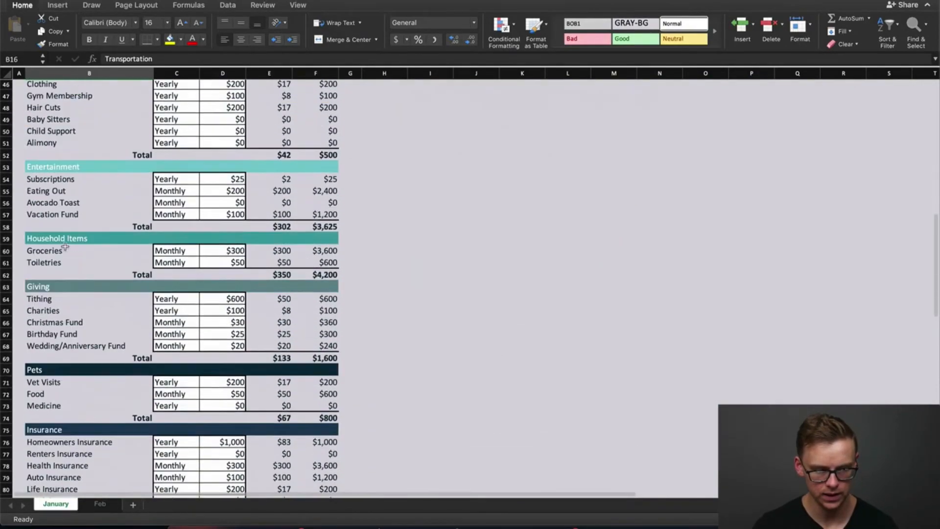
scroll(407, 237, "down", 8)
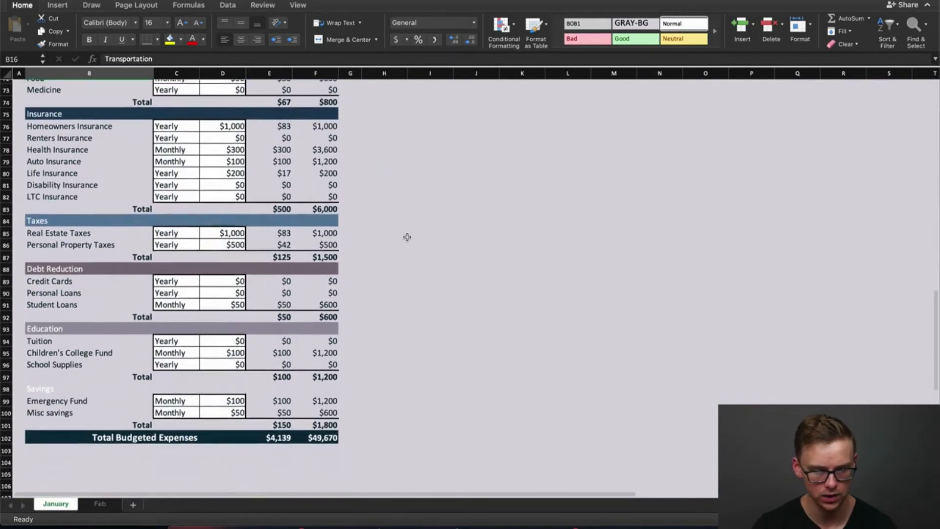
scroll(407, 237, "down", 2)
scroll(407, 237, "up", 20)
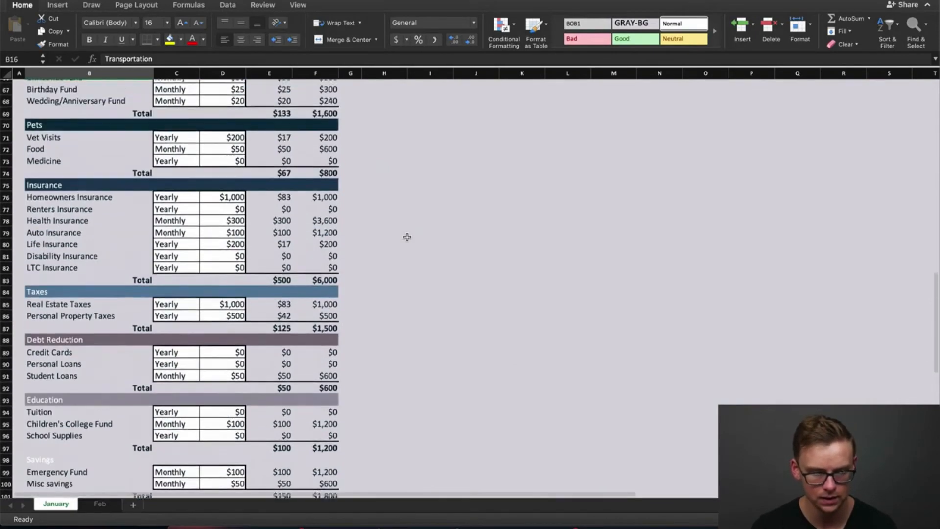
Set the monthly Mortgage/Rent amount in D11 to 5000 and check its effect on the Budgeted Expenses pie chart
left_click(240, 245)
key("BackSpace")
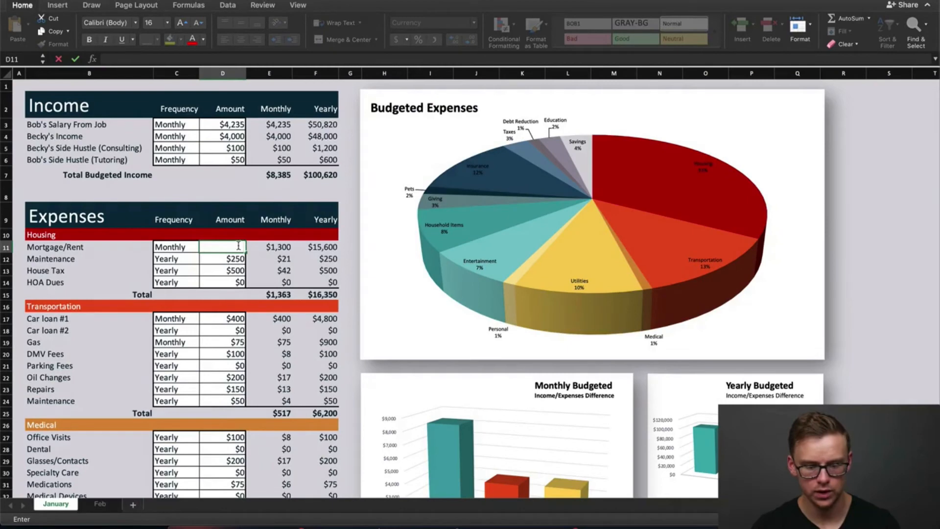
type("5000")
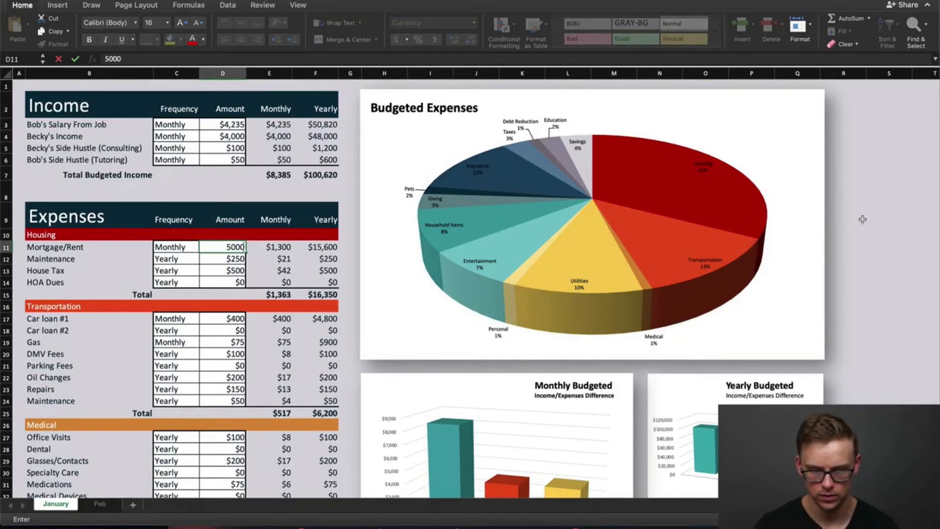
key("Return")
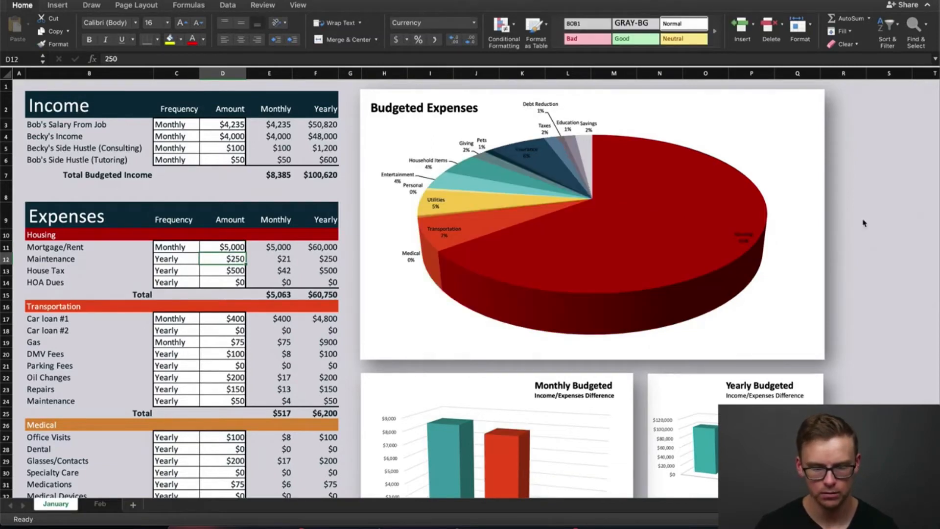
mouse_move(636, 151)
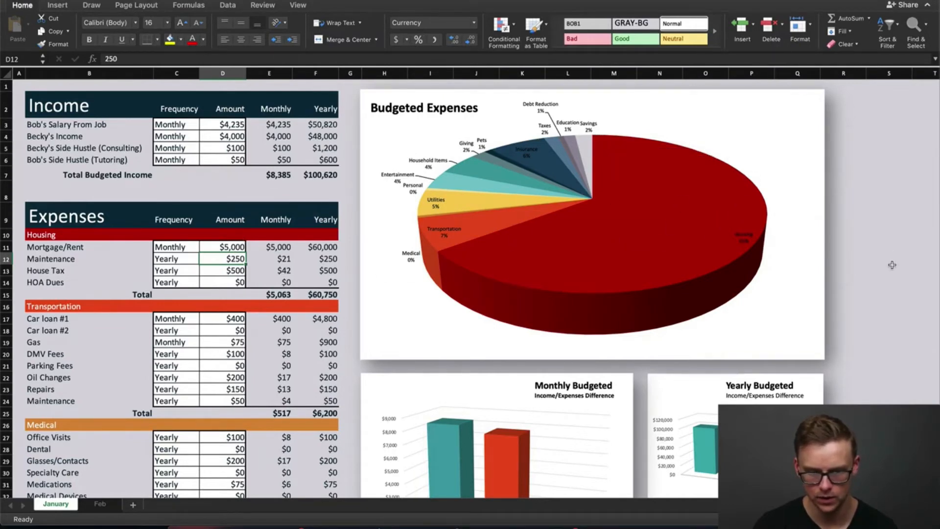
Set the monthly Mortgage/Rent amount in D11 back to 1300
left_click(231, 246)
type("1300")
key("ctrl+Return")
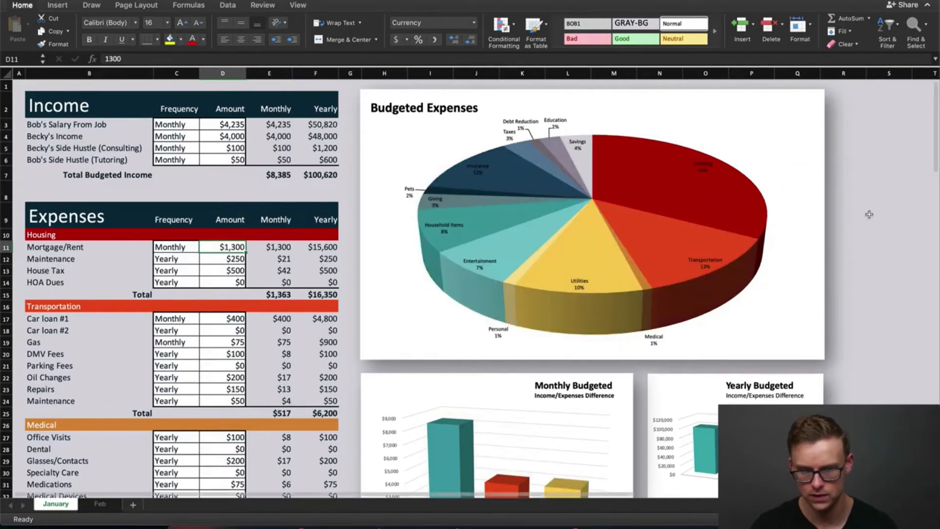
Inspect the Monthly and Yearly Total Budgeted Expenses formulas in E102 and F102, and return to the Income section
scroll(868, 214, "down", 1)
scroll(868, 214, "down", 1)
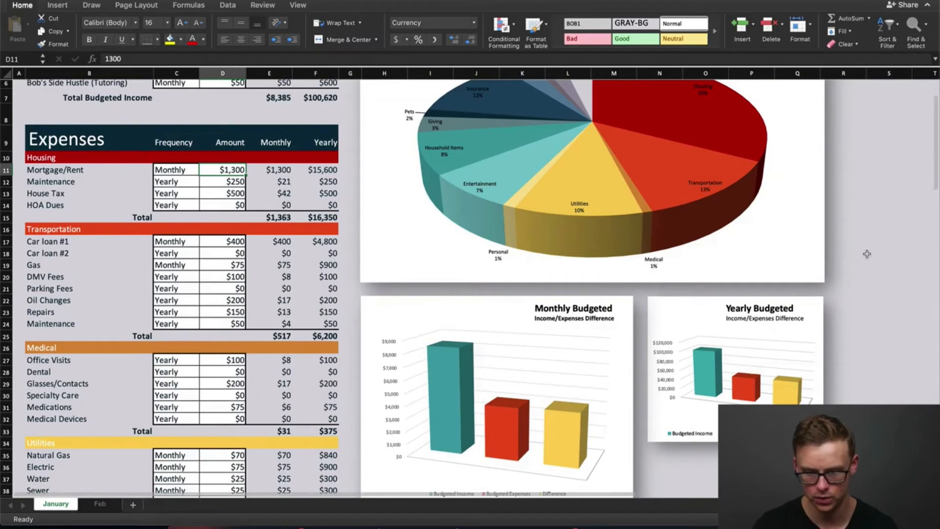
scroll(367, 282, "down", 20)
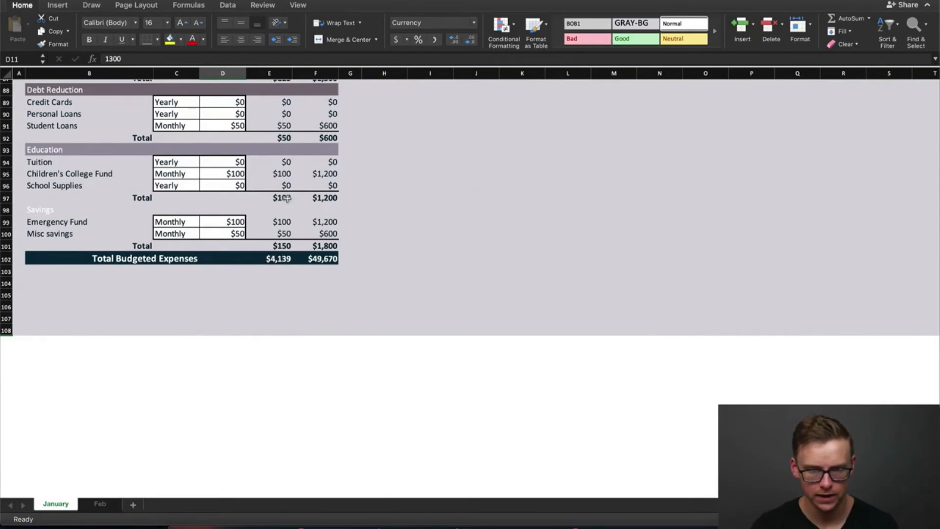
left_click(276, 259)
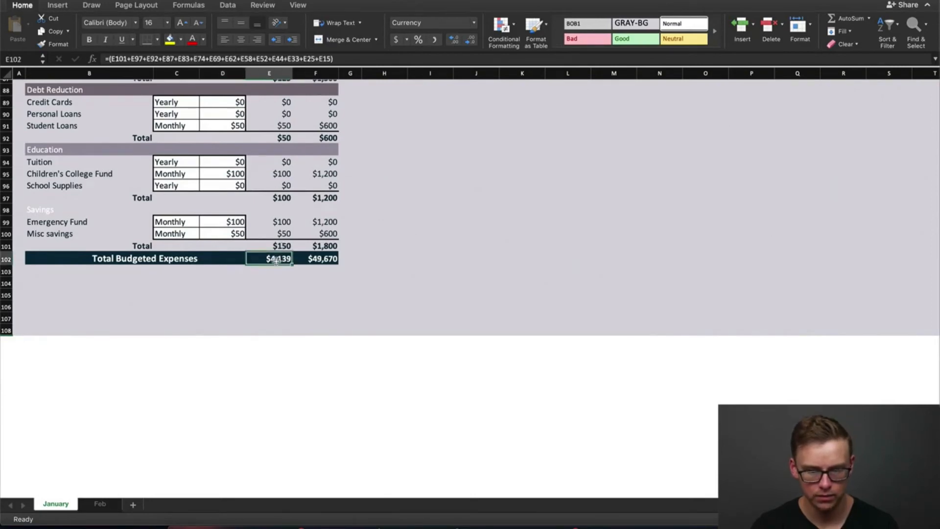
left_click(321, 259)
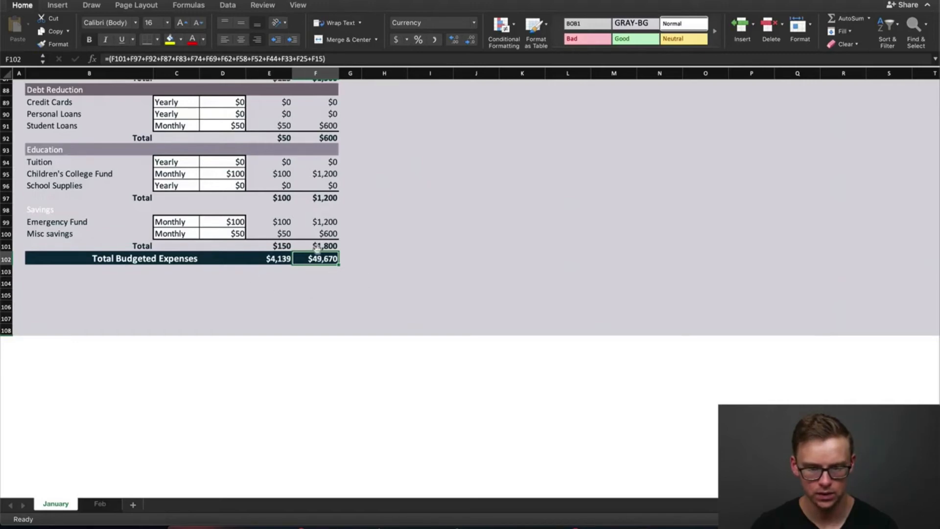
scroll(357, 215, "up", 20)
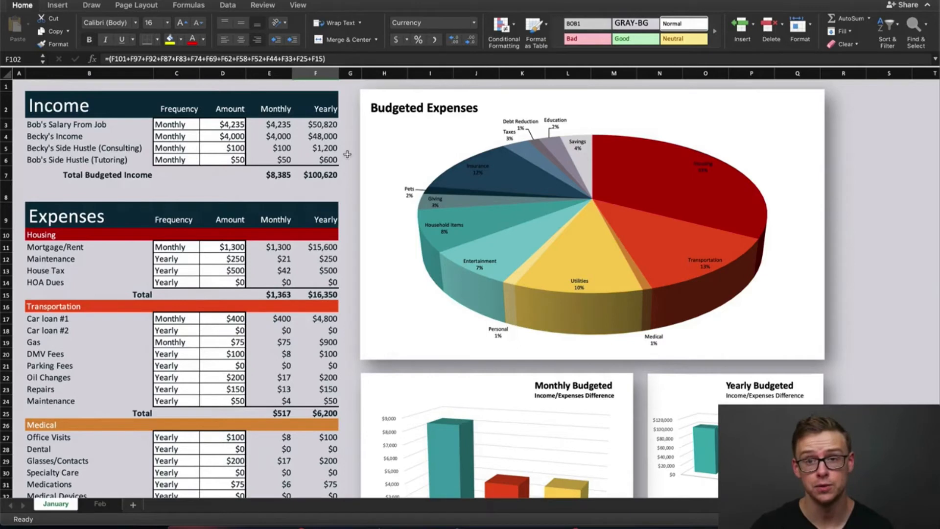
Examine the Entertainment category, comparing the monthly amounts and yearly costs of Starbucks and Avocado Toast
scroll(347, 154, "down", 4)
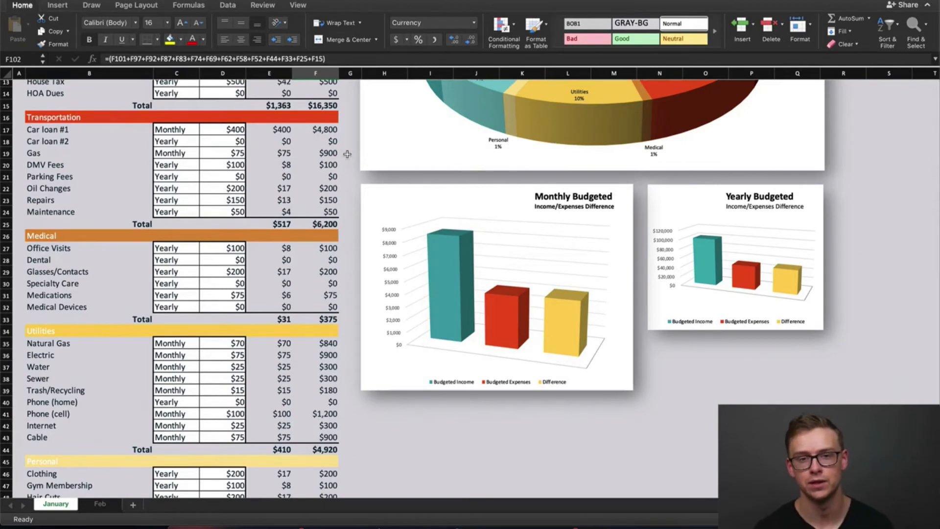
scroll(347, 154, "down", 9)
left_click(375, 264)
scroll(375, 263, "down", 1)
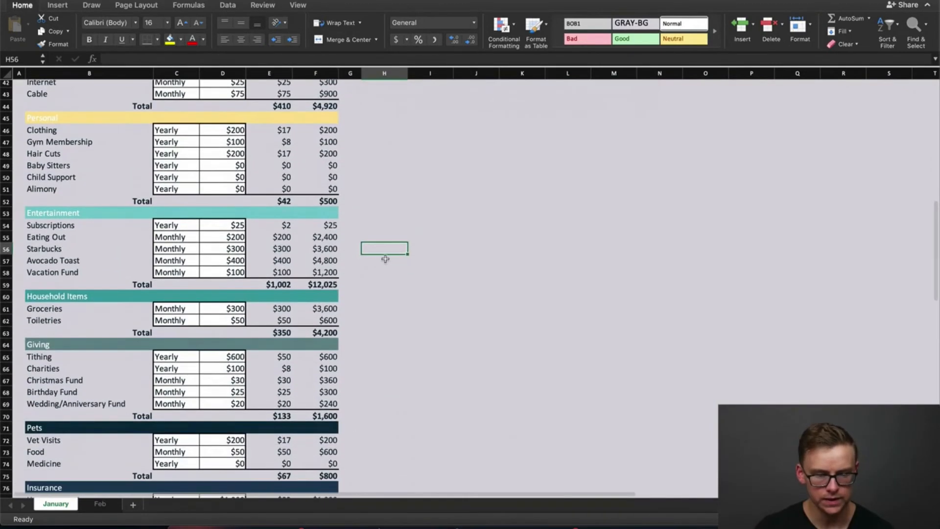
left_click(73, 214)
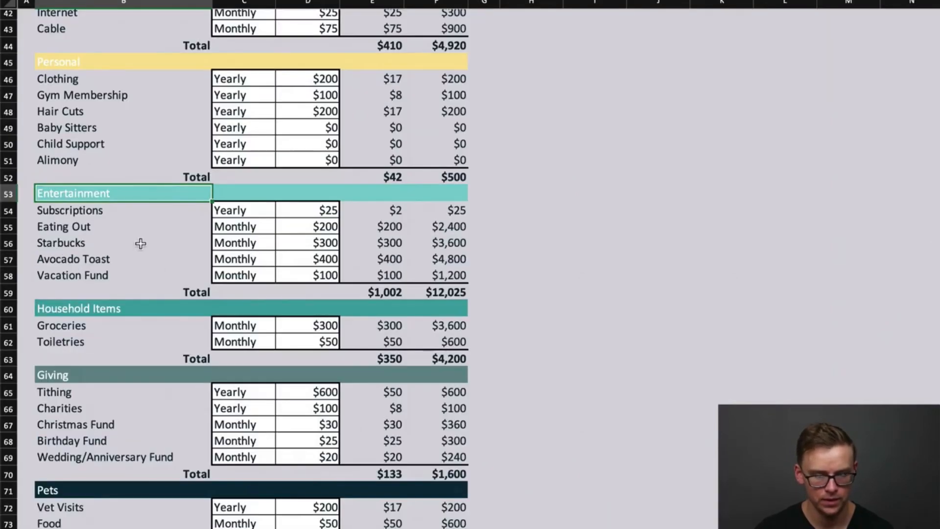
left_click(140, 243)
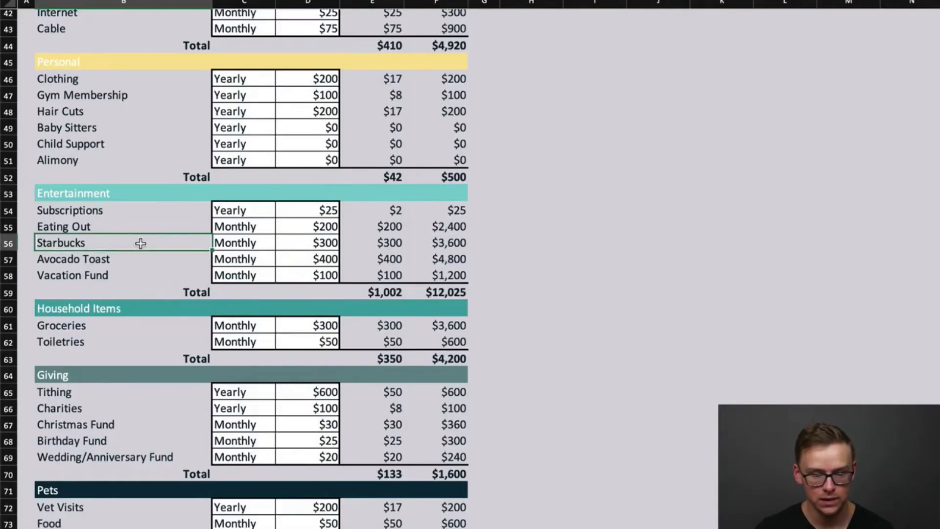
left_click(327, 242)
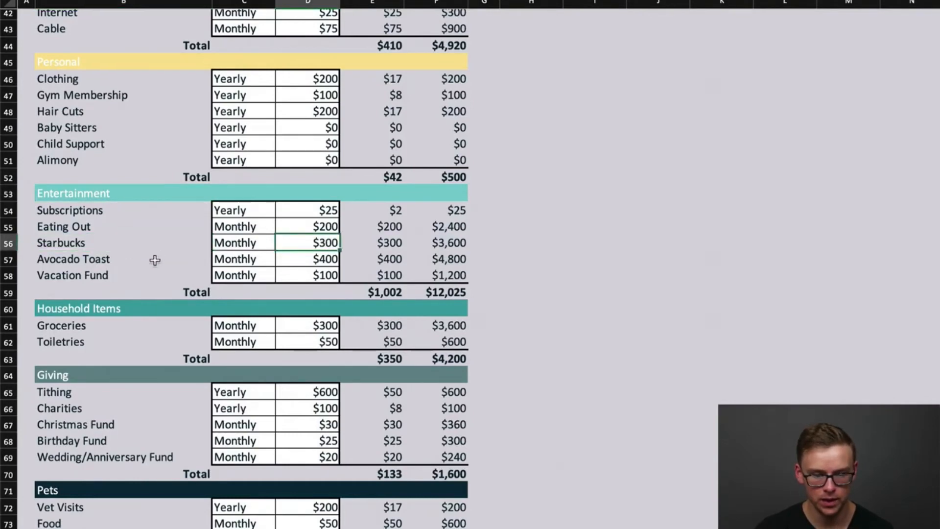
left_click(328, 258)
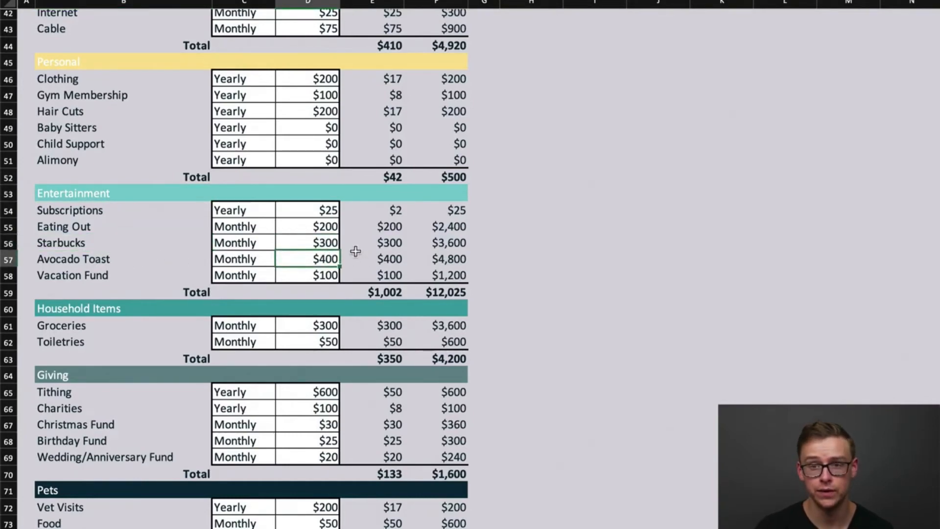
left_click(451, 243)
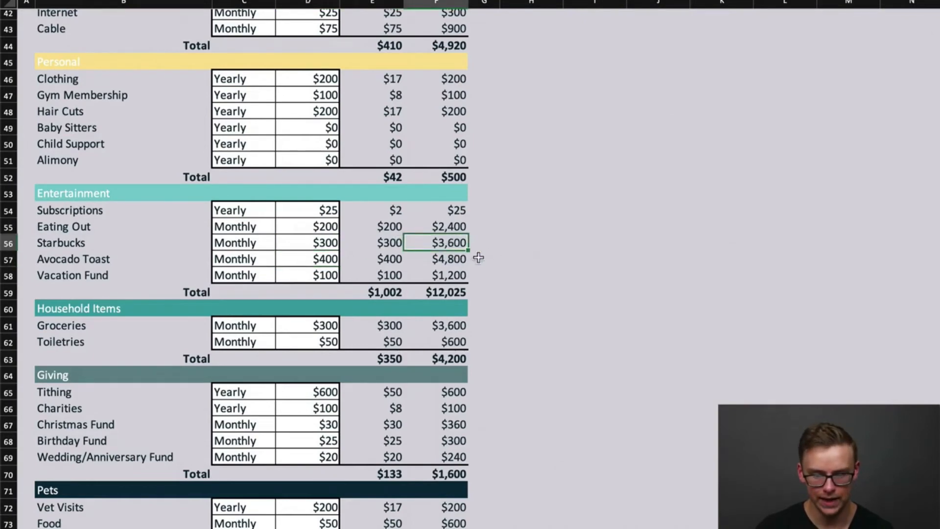
left_click(439, 259)
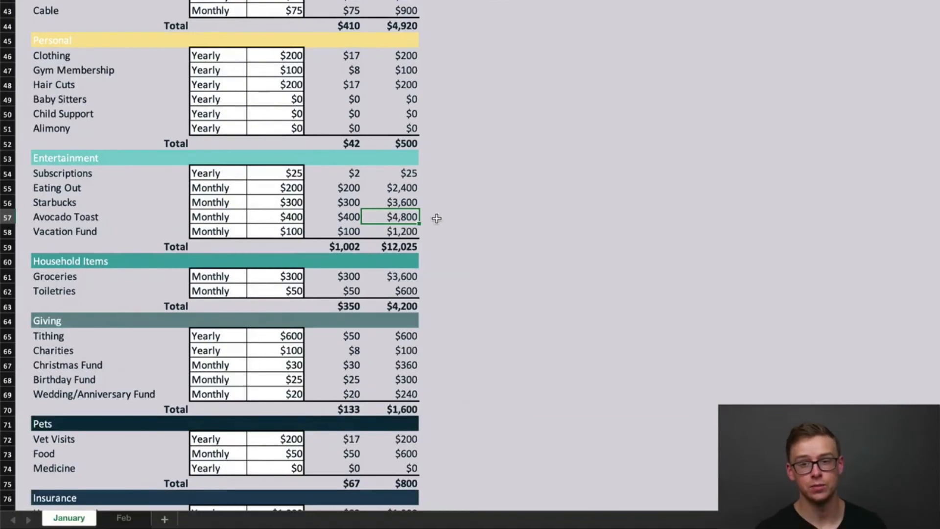
Check the Budgeted Expenses chart, the Mortgage/Rent amount in D11 and the Office Visits amount in D27
scroll(426, 208, "up", 14)
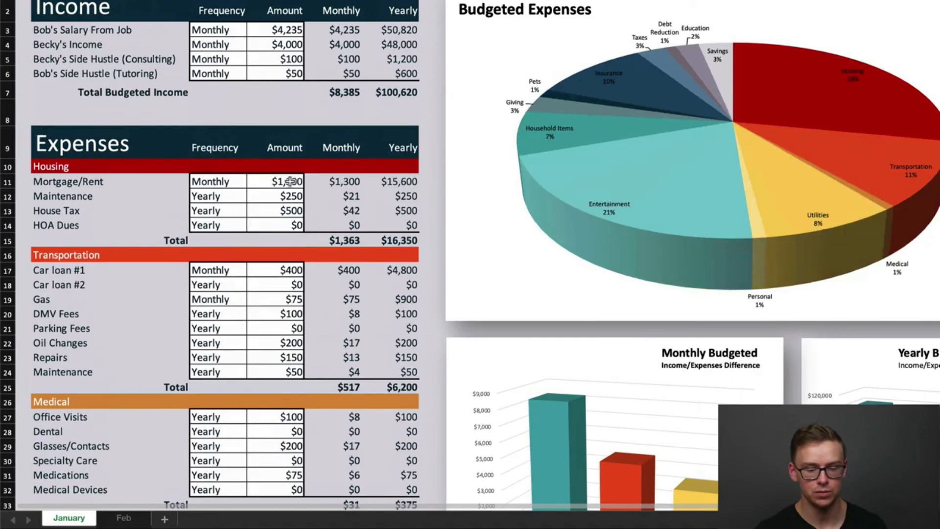
left_click(287, 181)
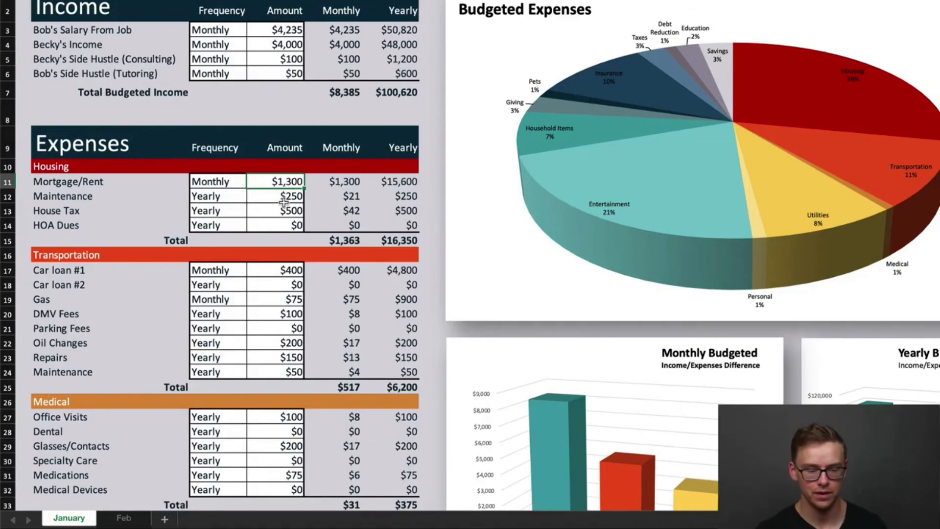
scroll(283, 203, "down", 5)
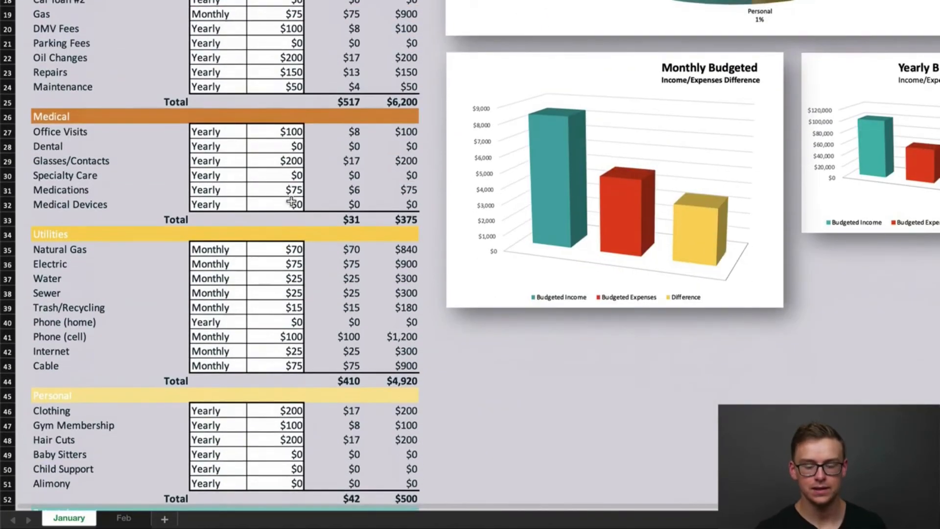
left_click(284, 133)
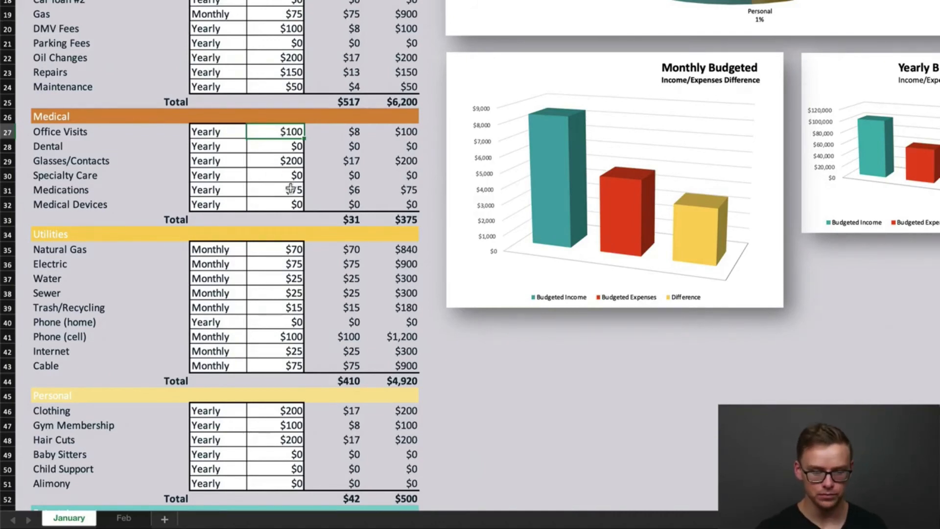
In the Entertainment category, set the monthly Starbucks amount in D56 to 50 and the Avocado Toast amount in D57 to 25
scroll(291, 189, "down", 8)
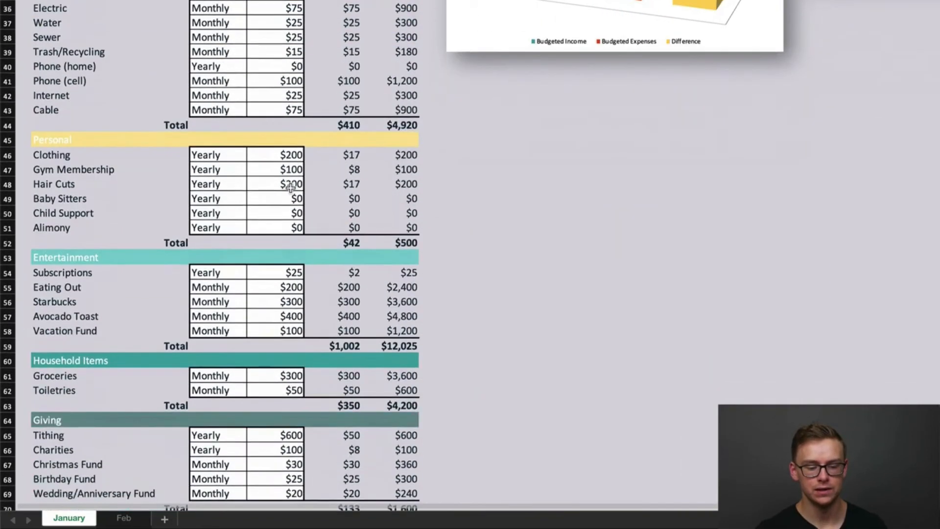
scroll(291, 189, "down", 1)
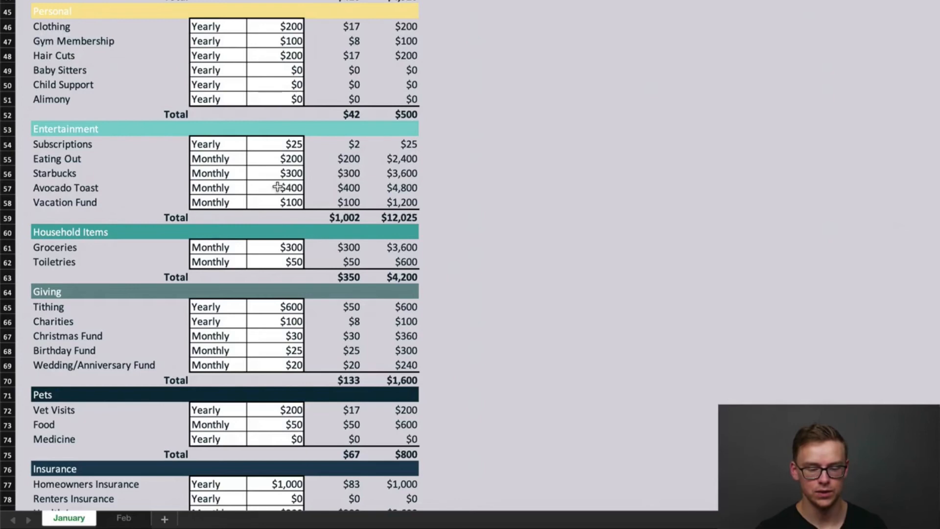
left_click(283, 174)
key("Return")
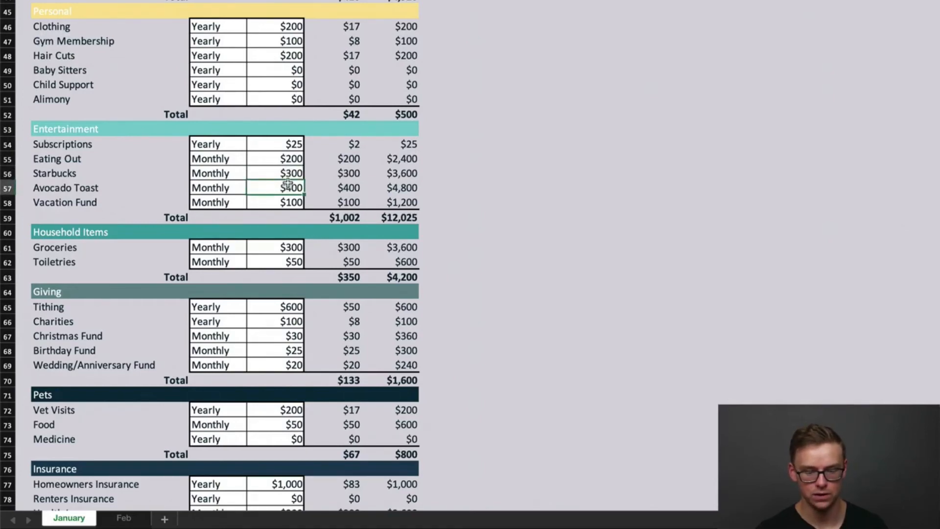
left_click(288, 172)
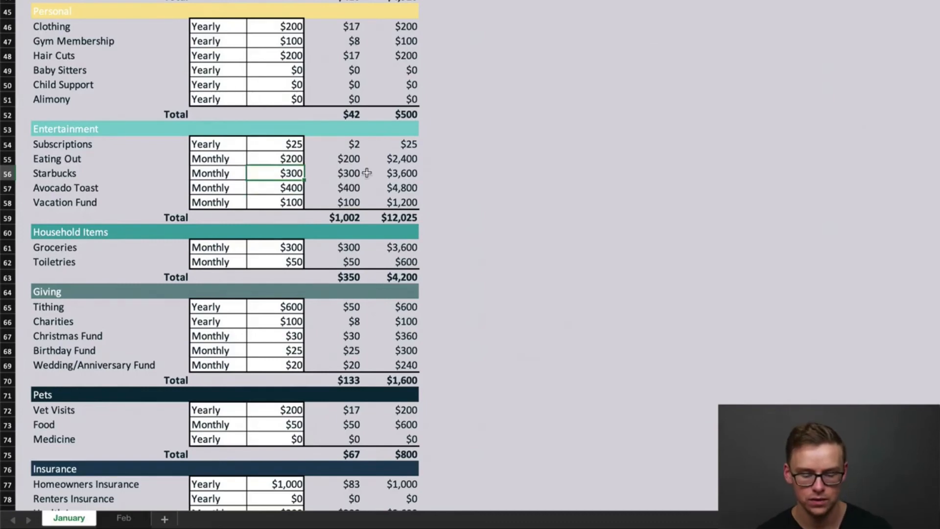
type("50")
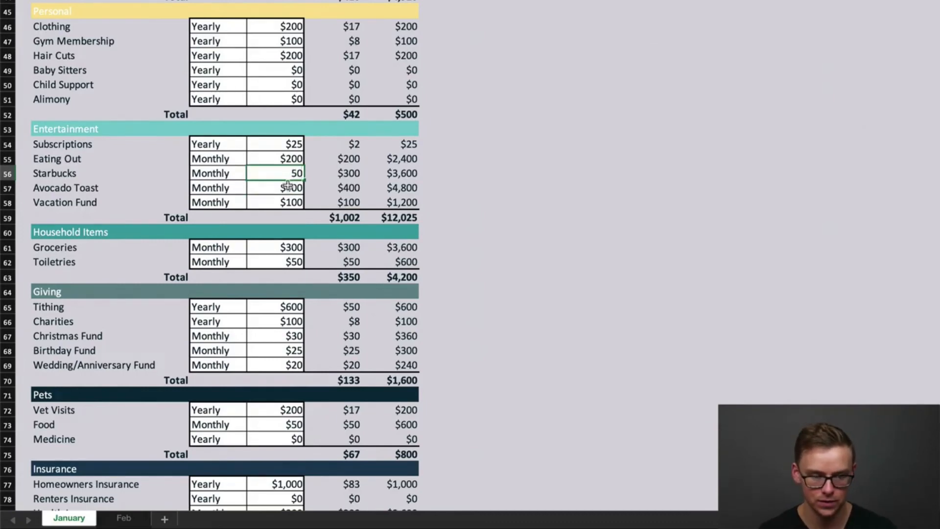
key("Return")
type("25")
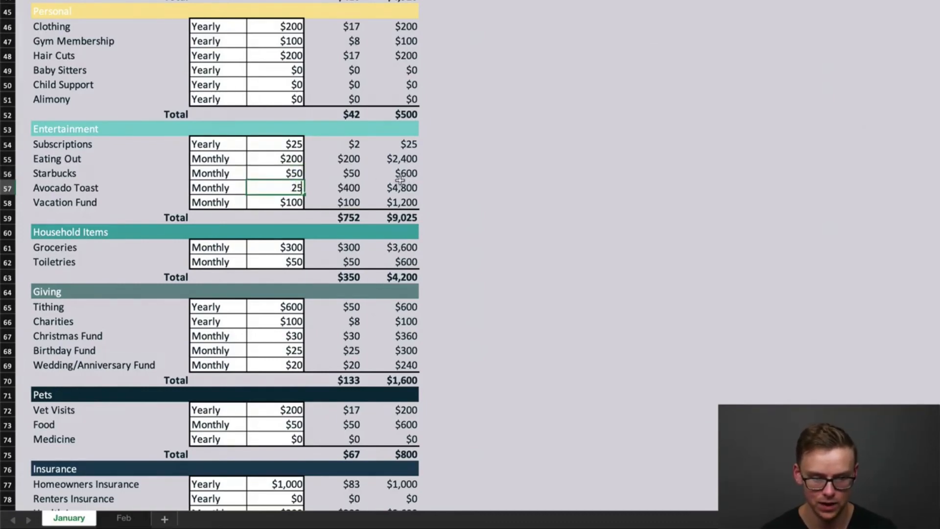
key("Return")
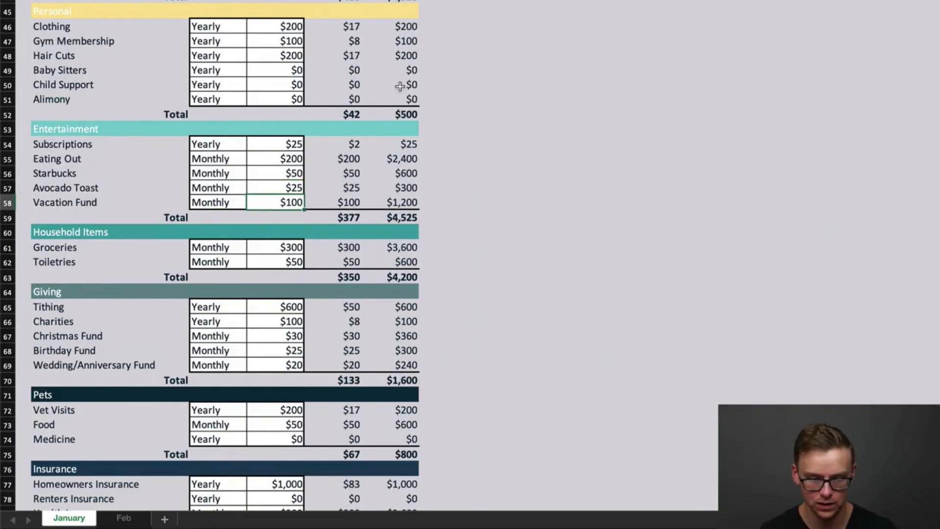
Review the Budgeted Expenses pie chart and the Monthly Budgeted income/expenses chart after the Entertainment cuts
scroll(573, 194, "up", 7)
scroll(573, 194, "up", 7)
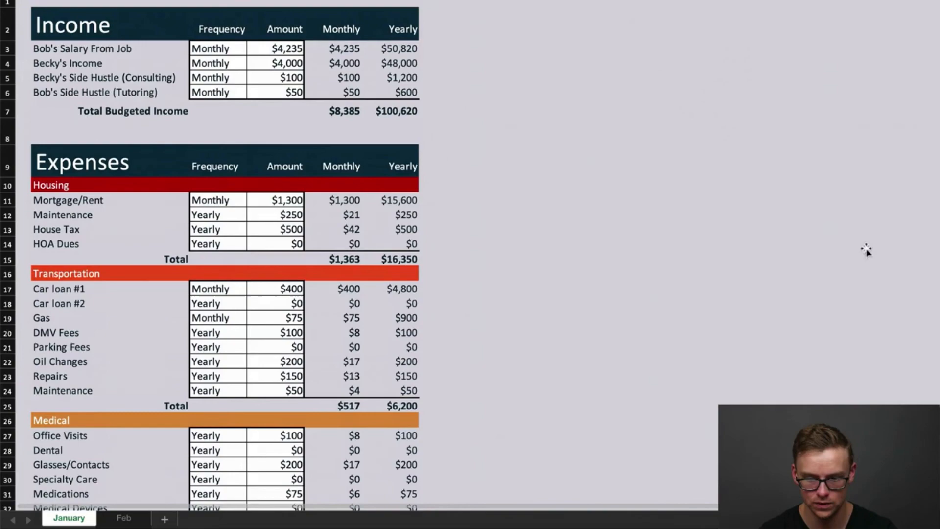
scroll(692, 151, "down", 2)
scroll(764, 306, "down", 1)
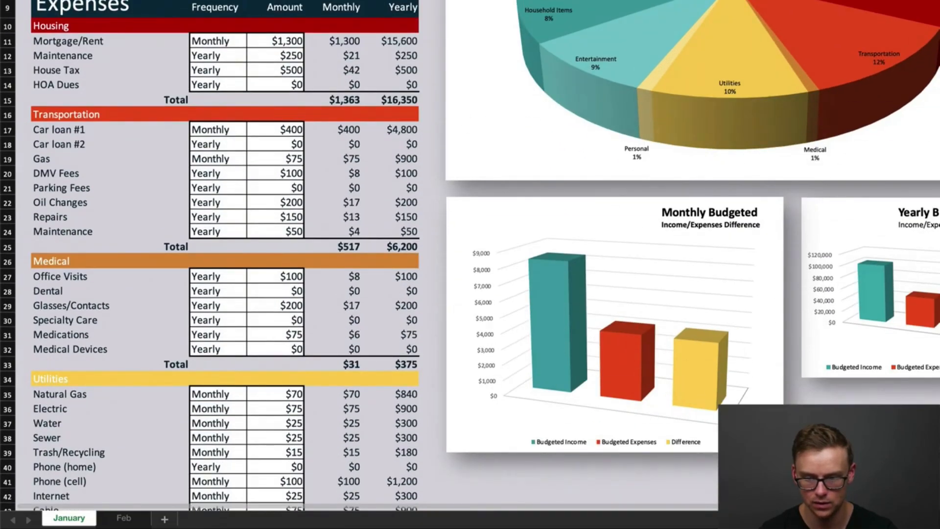
scroll(764, 306, "up", 2)
scroll(537, 292, "down", 15)
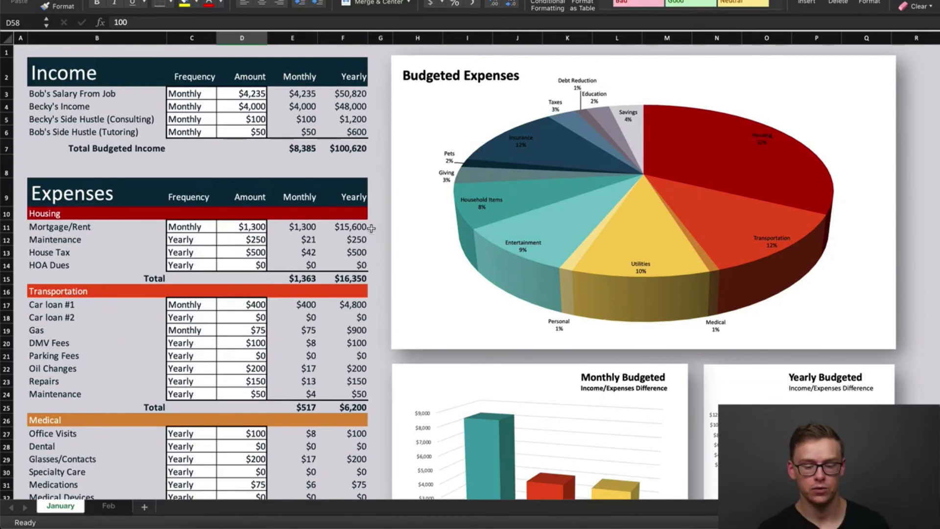
Copy the entire January sheet, including its charts, and paste it into a new blank sheet after Feb
left_click(6, 36)
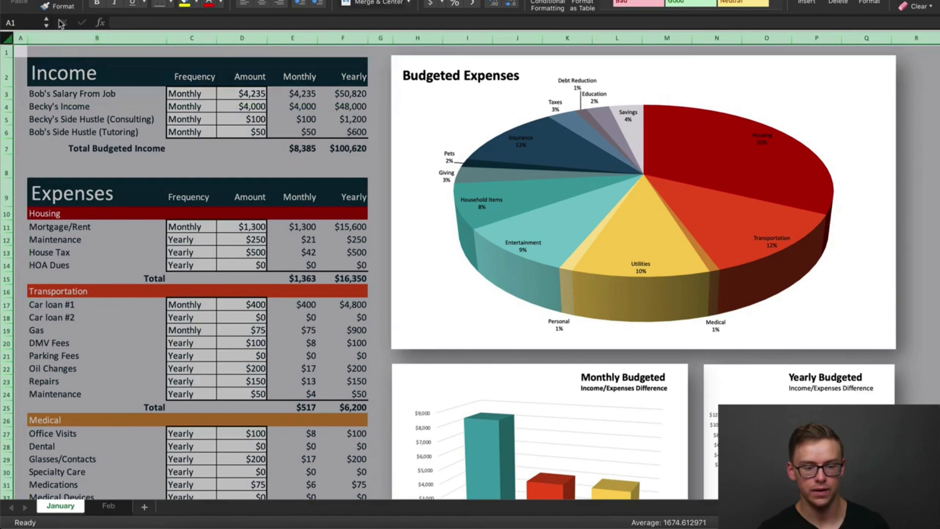
right_click(6, 36)
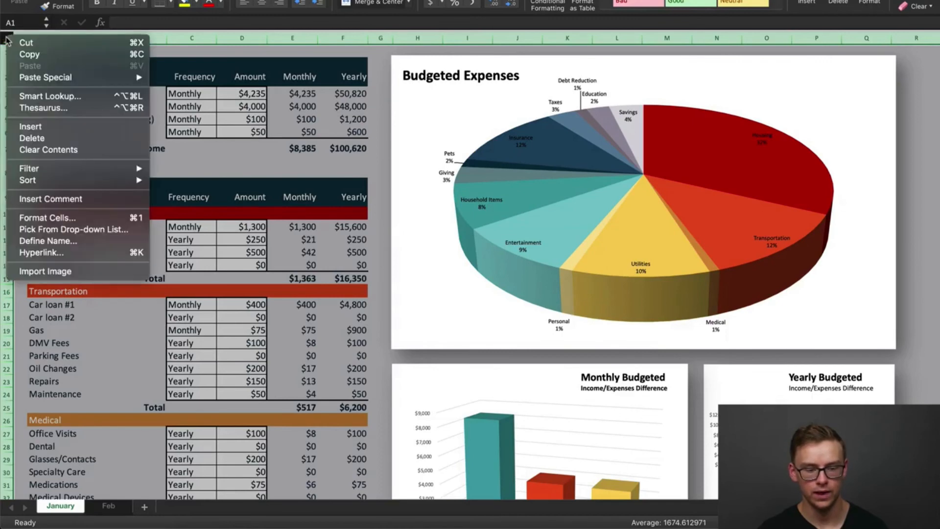
left_click(46, 55)
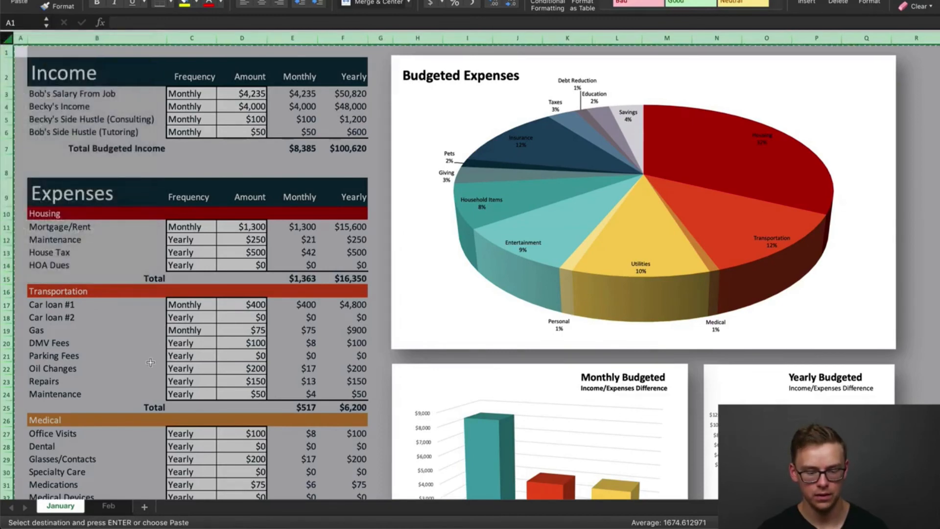
left_click(109, 506)
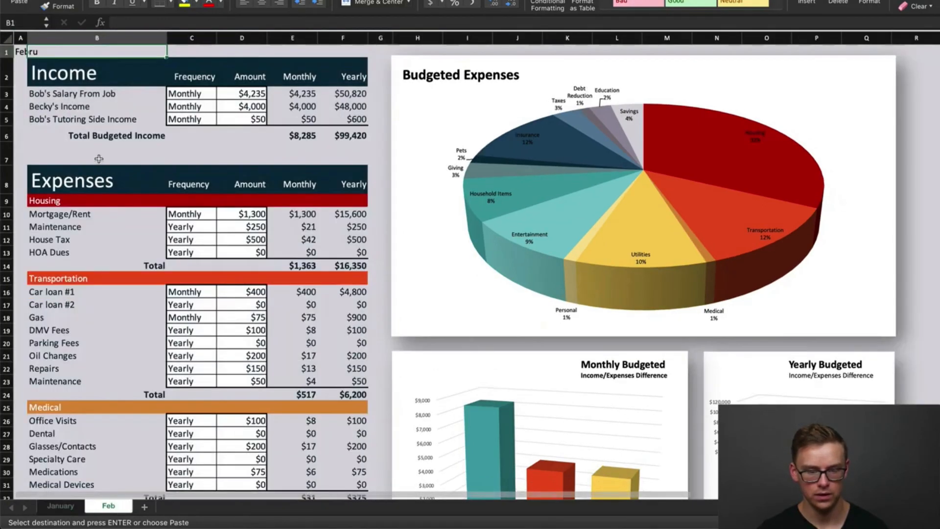
left_click(144, 507)
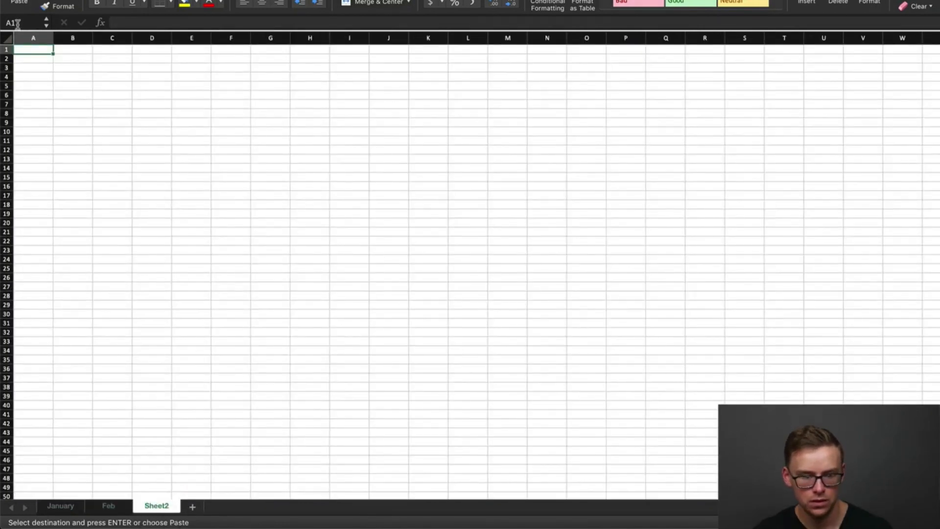
right_click(6, 37)
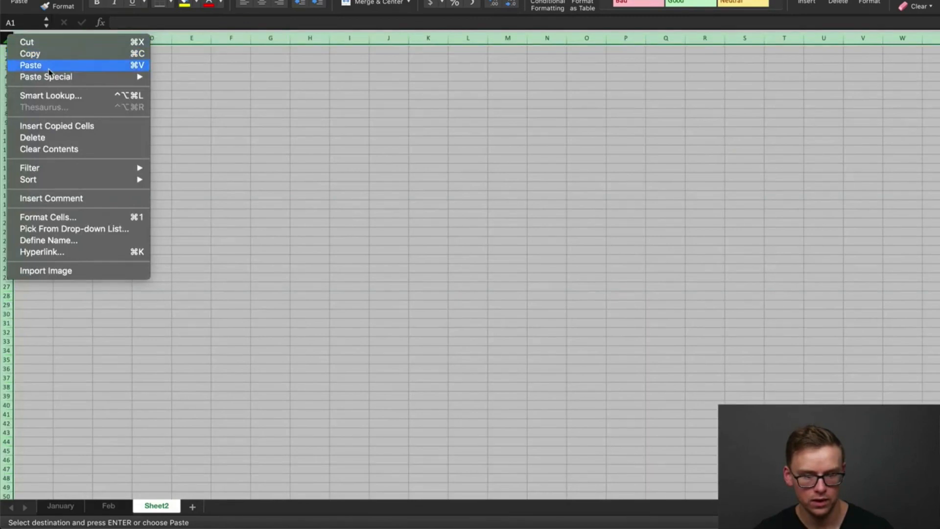
left_click(35, 64)
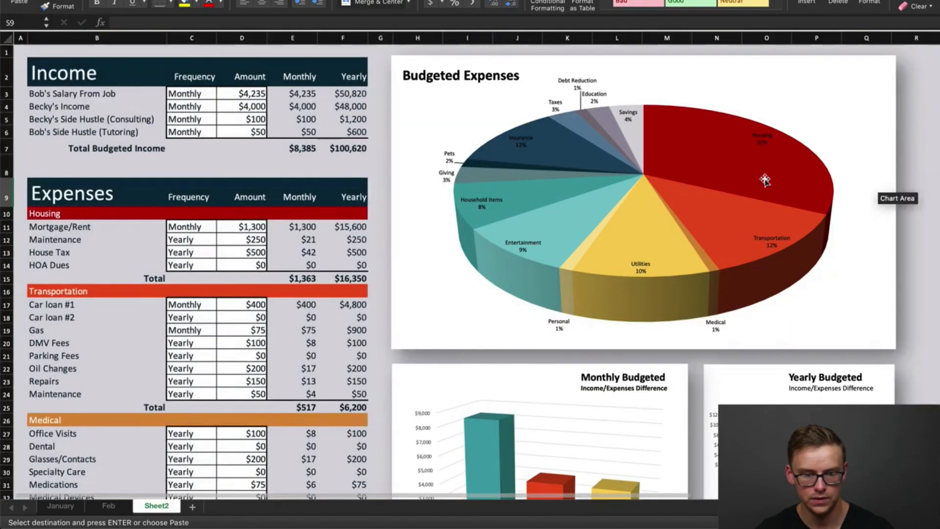
Rename the newly added Sheet2 as March
double_click(158, 509)
type("March")
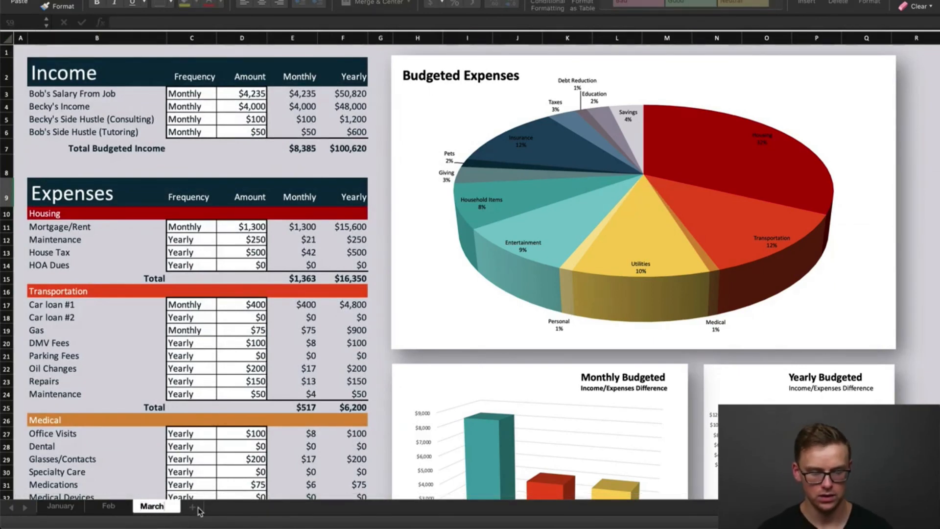
key("Return")
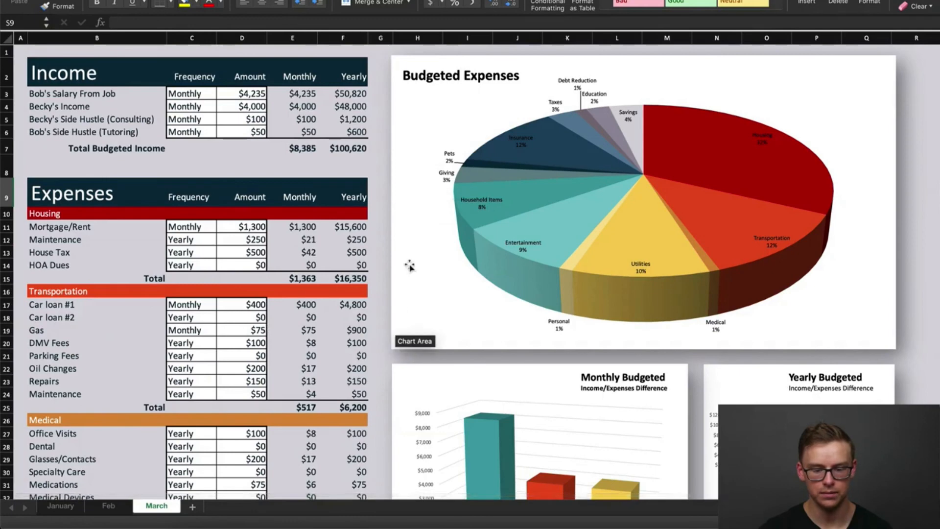
Look over the March budget and compare it with the January and Feb sheets, ending on January
scroll(380, 217, "down", 3)
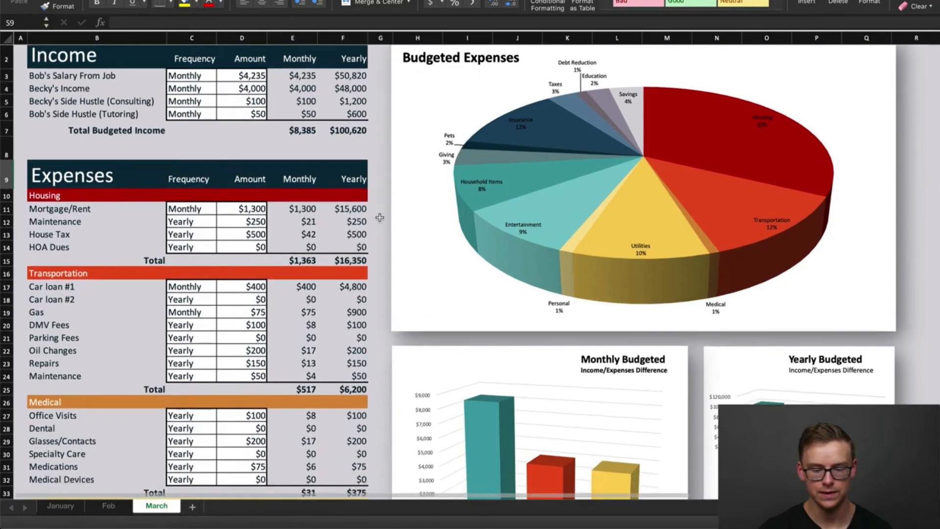
scroll(379, 217, "up", 3)
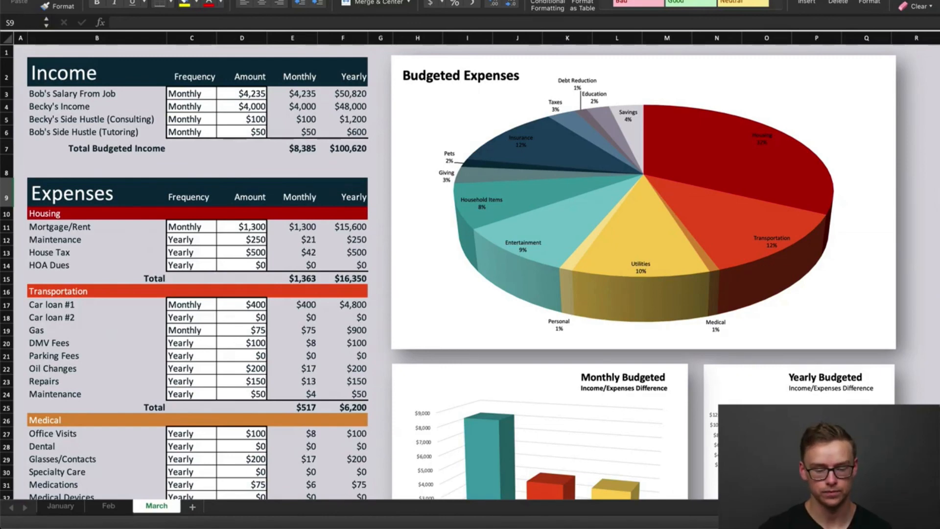
left_click(60, 506)
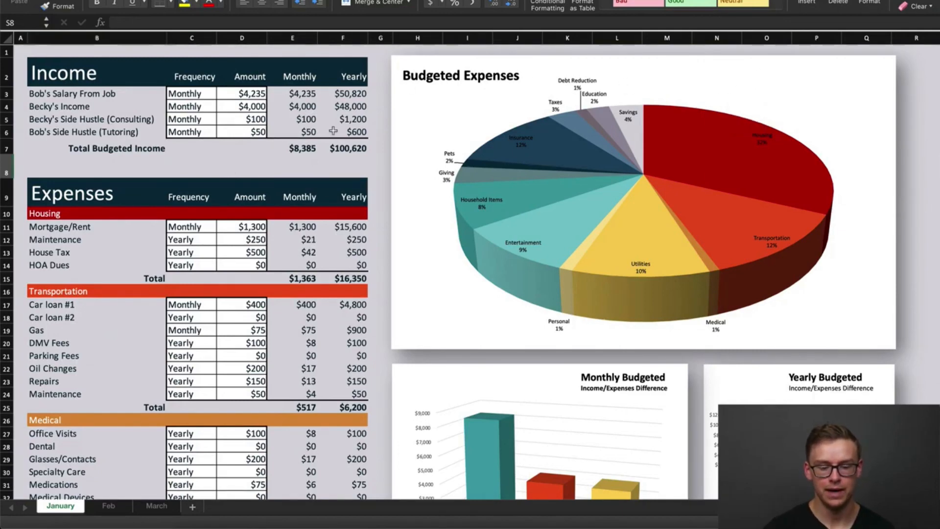
left_click(109, 506)
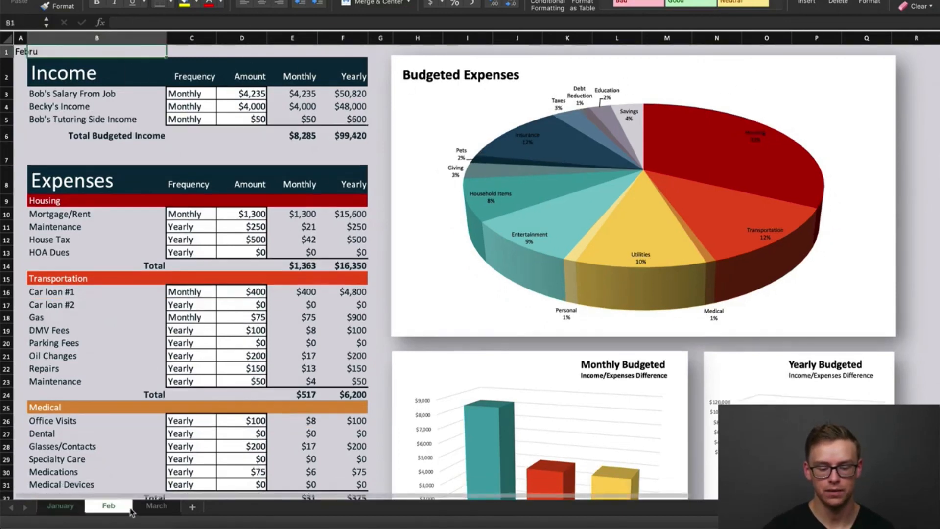
left_click(163, 509)
left_click(71, 509)
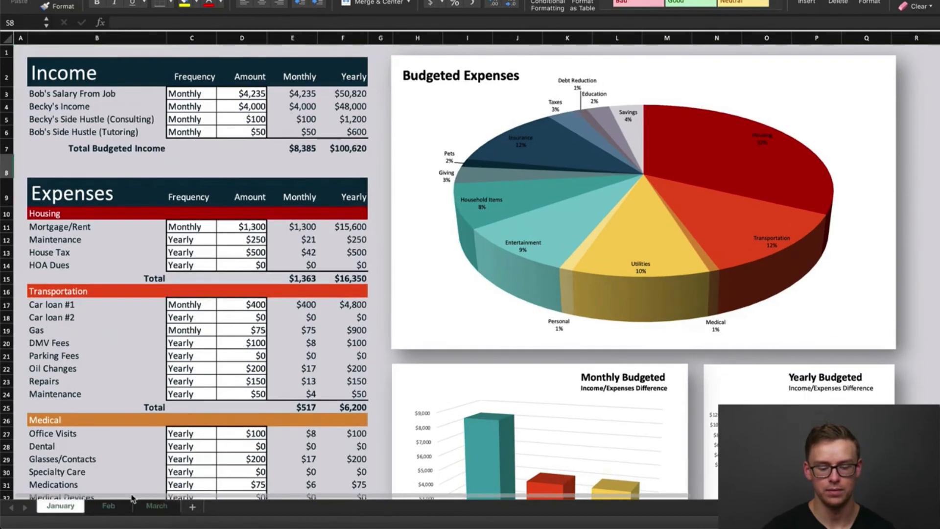